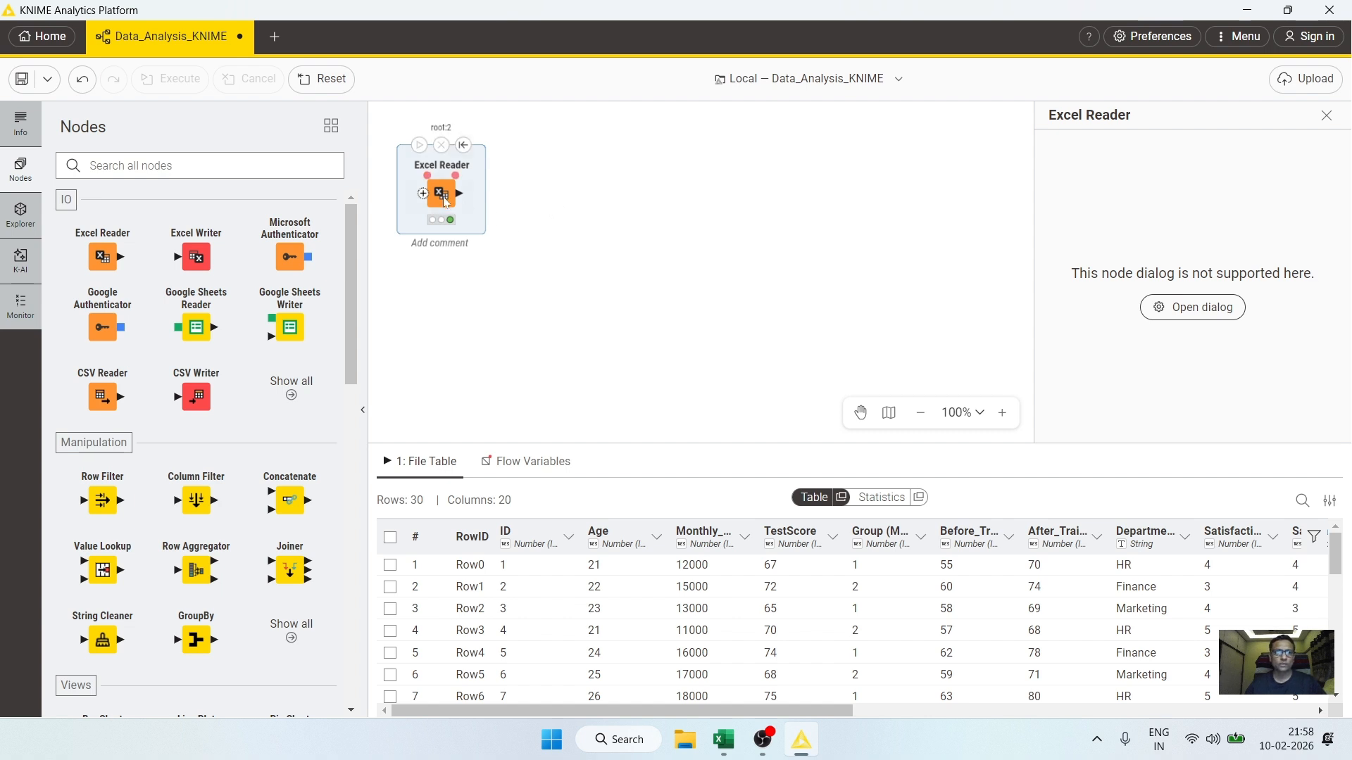
Step: Move the Excel Reader node slightly on the canvas and browse across the columns of its output table
left_click_drag(445, 200, 468, 218)
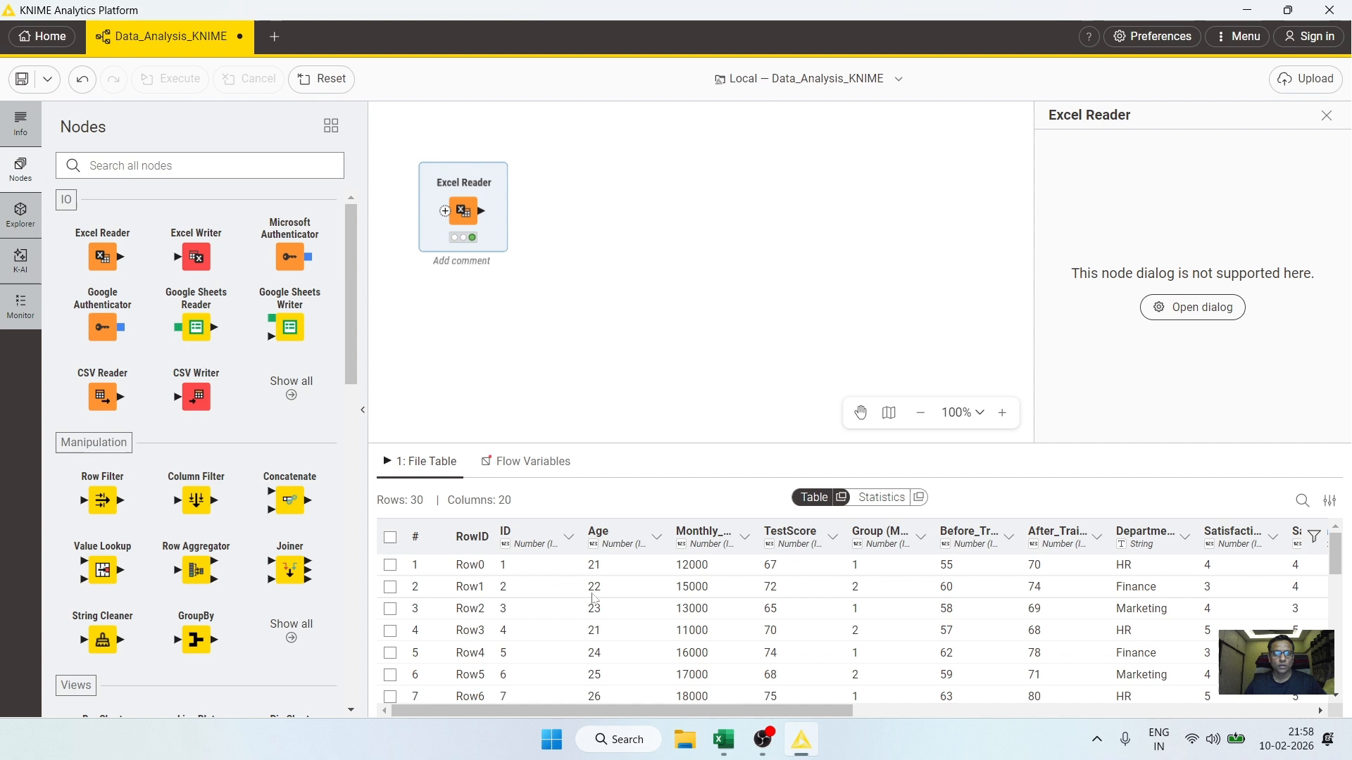
scroll(997, 715, "right", 2)
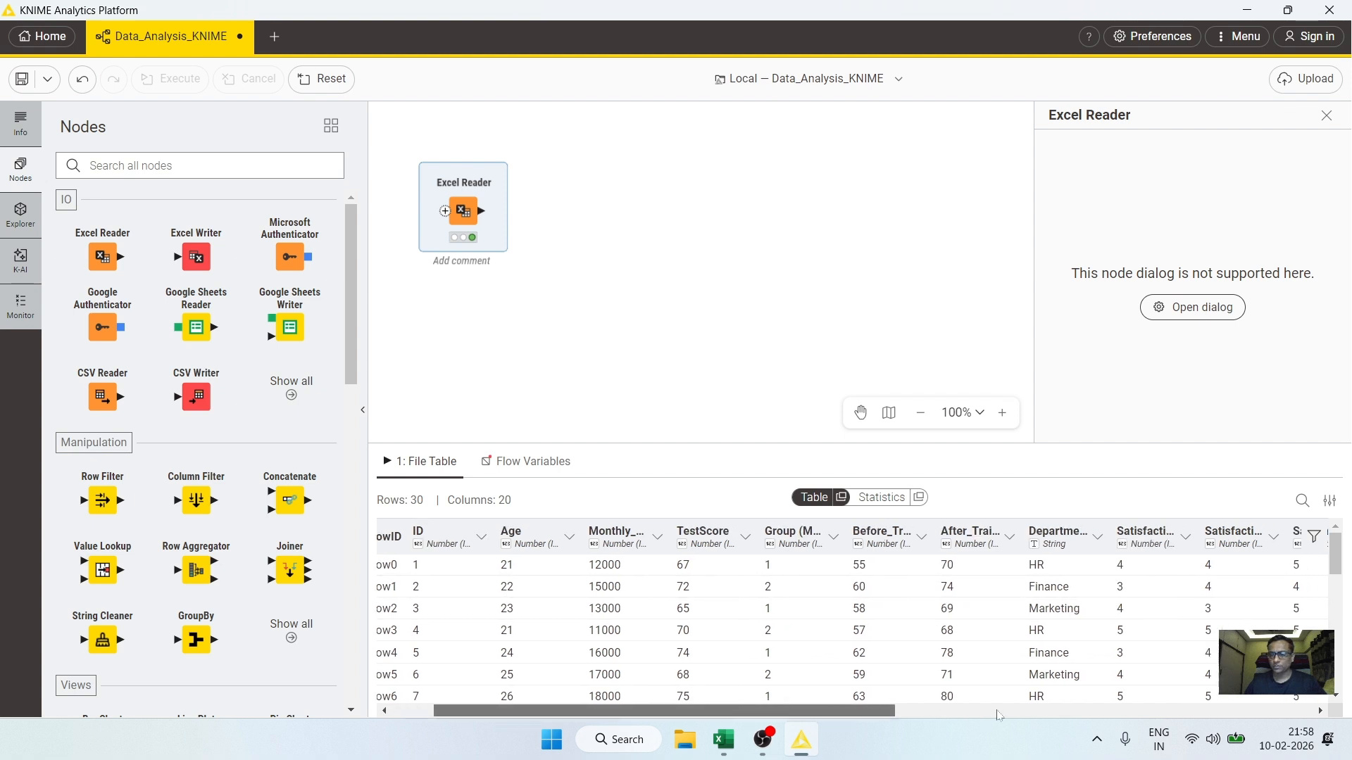
scroll(1061, 717, "right", 20)
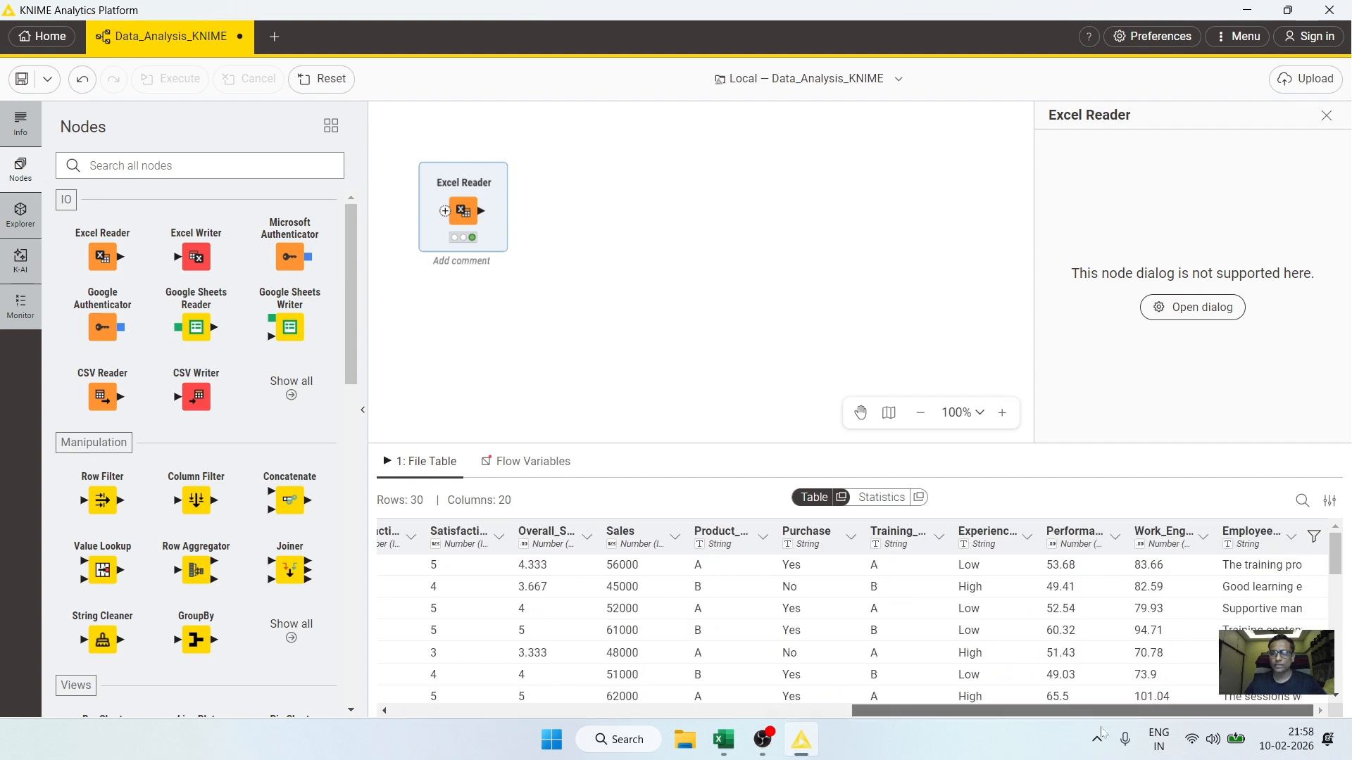
scroll(845, 712, "left", 20)
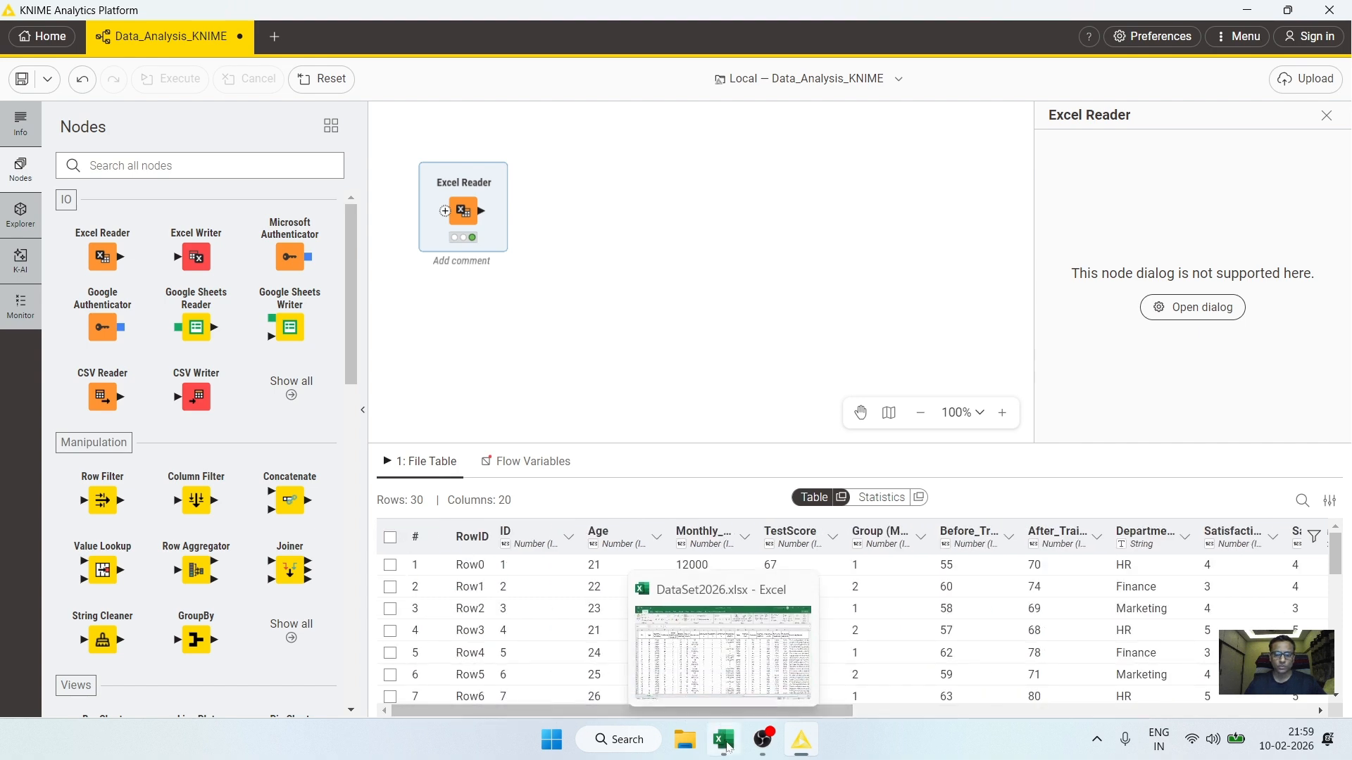
Step: Switch to the DataSet2026.xlsx workbook in Excel and examine its column headers one by one
left_click(728, 747)
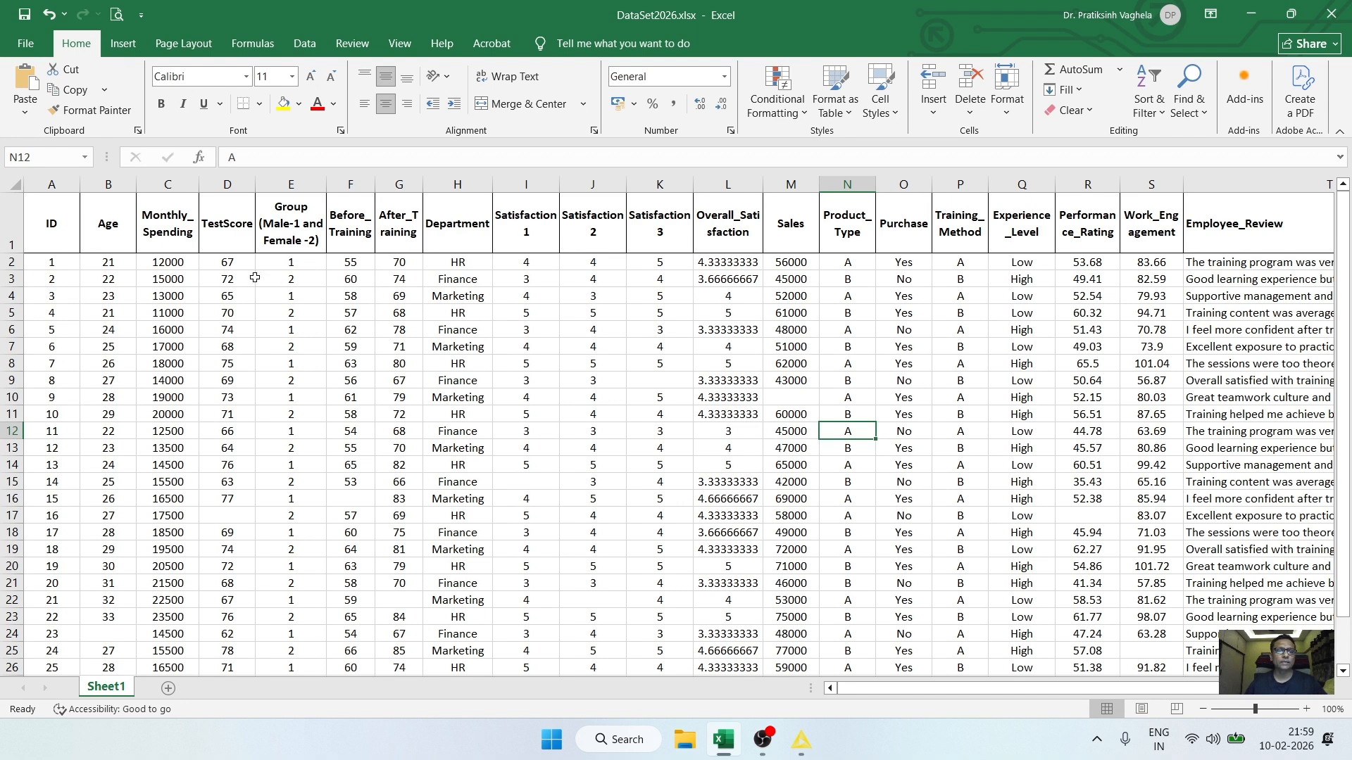
left_click(71, 219)
left_click(128, 222)
left_click(160, 224)
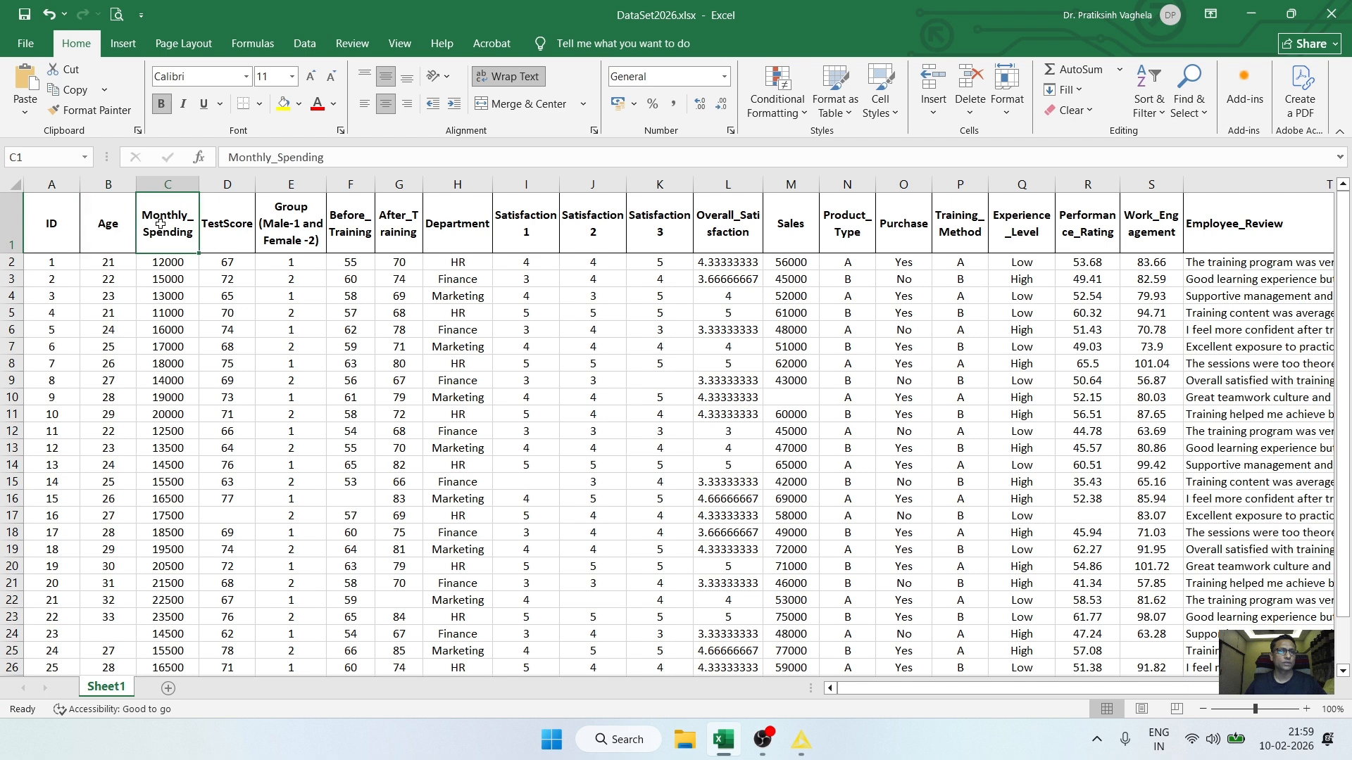
left_click(235, 237)
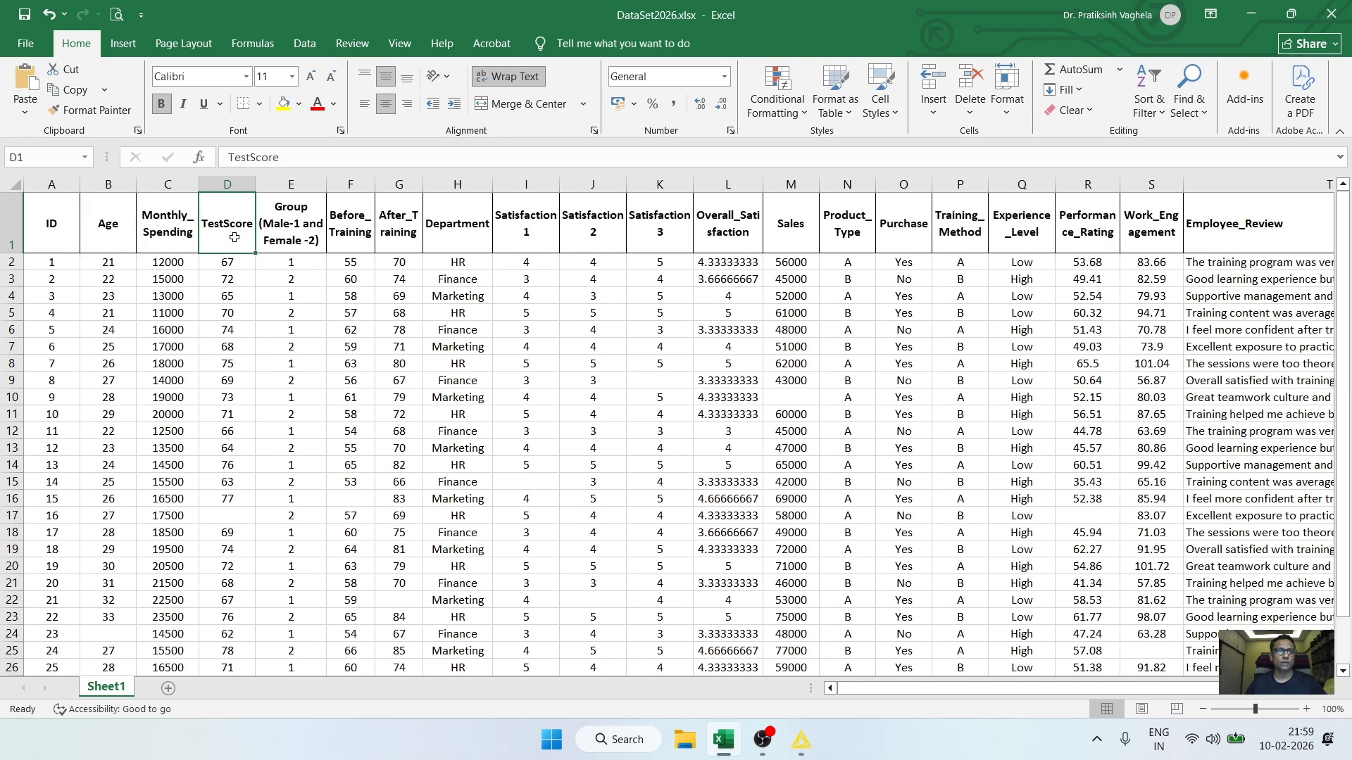
left_click(301, 237)
left_click_drag(355, 231, 395, 233)
left_click(455, 235)
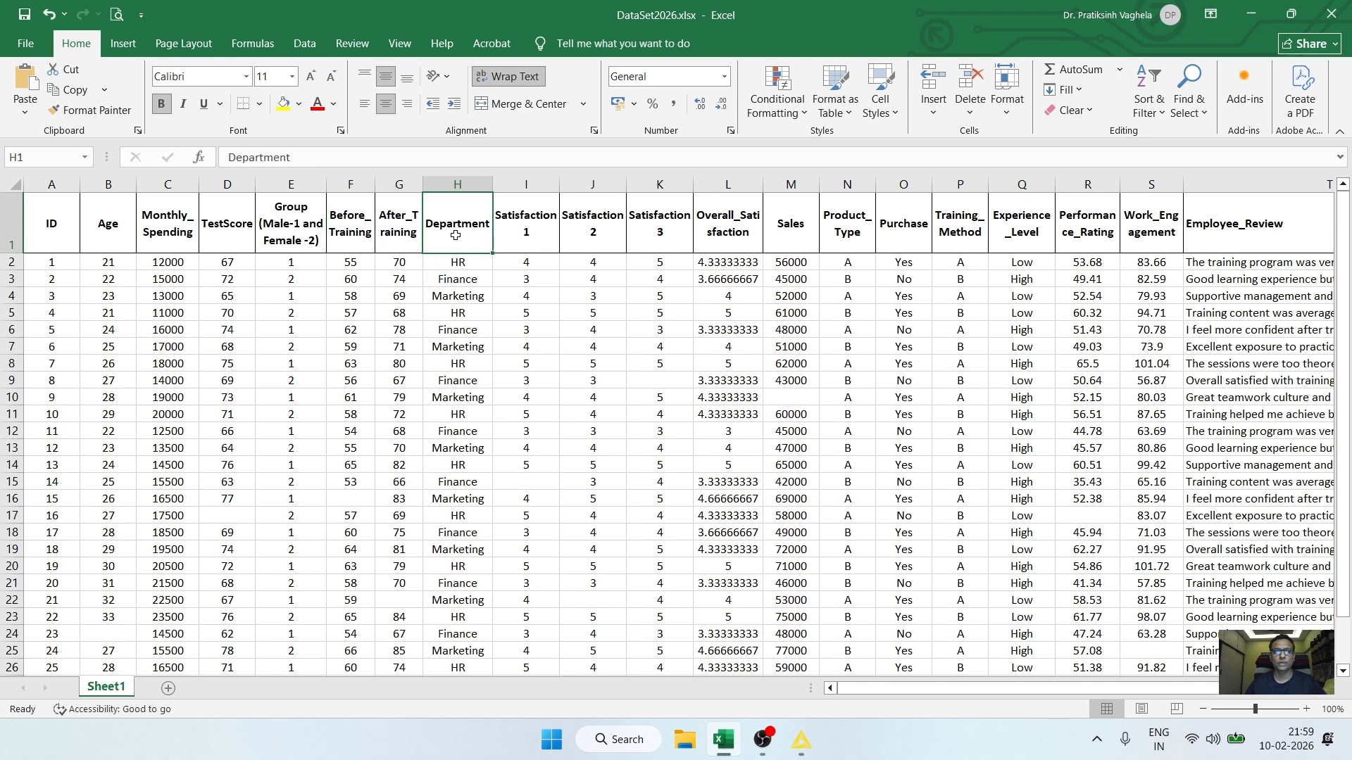
left_click_drag(521, 230, 852, 230)
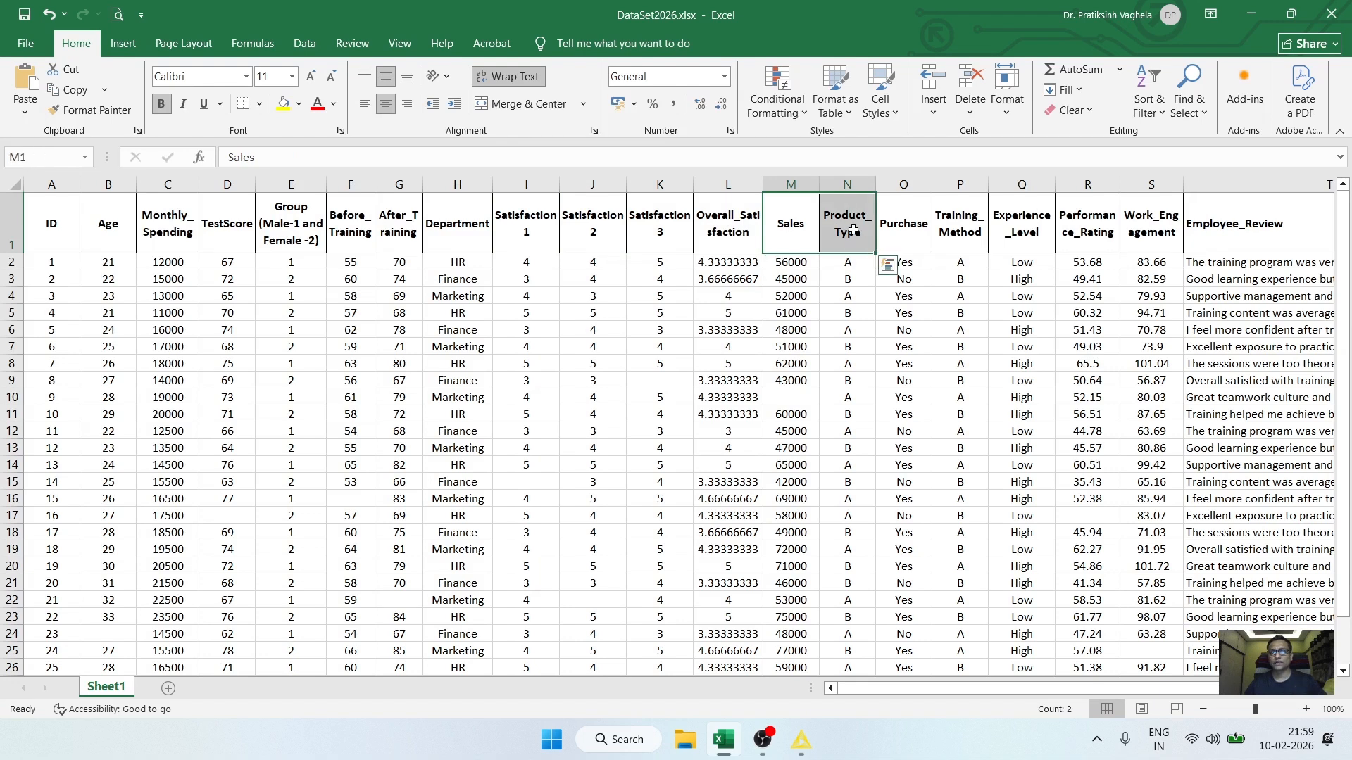
left_click(1015, 229)
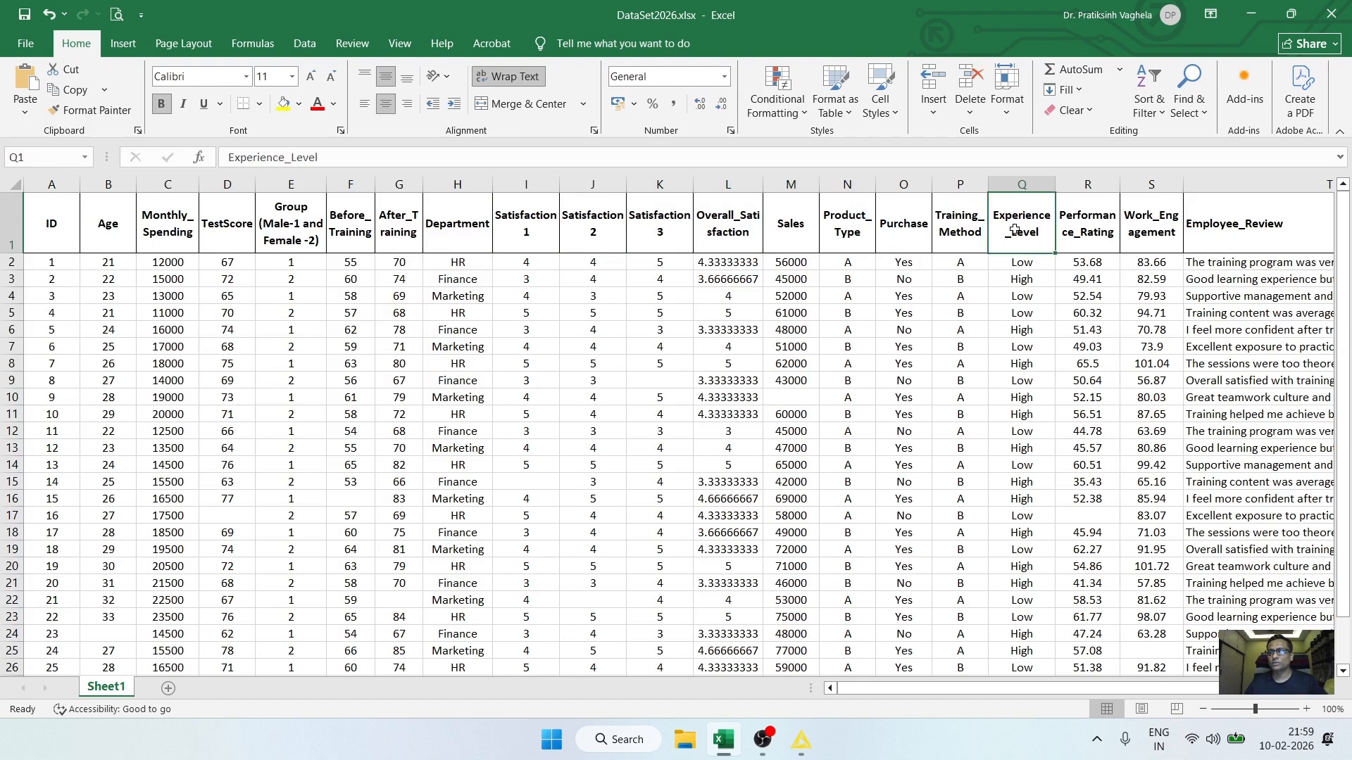
left_click(1091, 233)
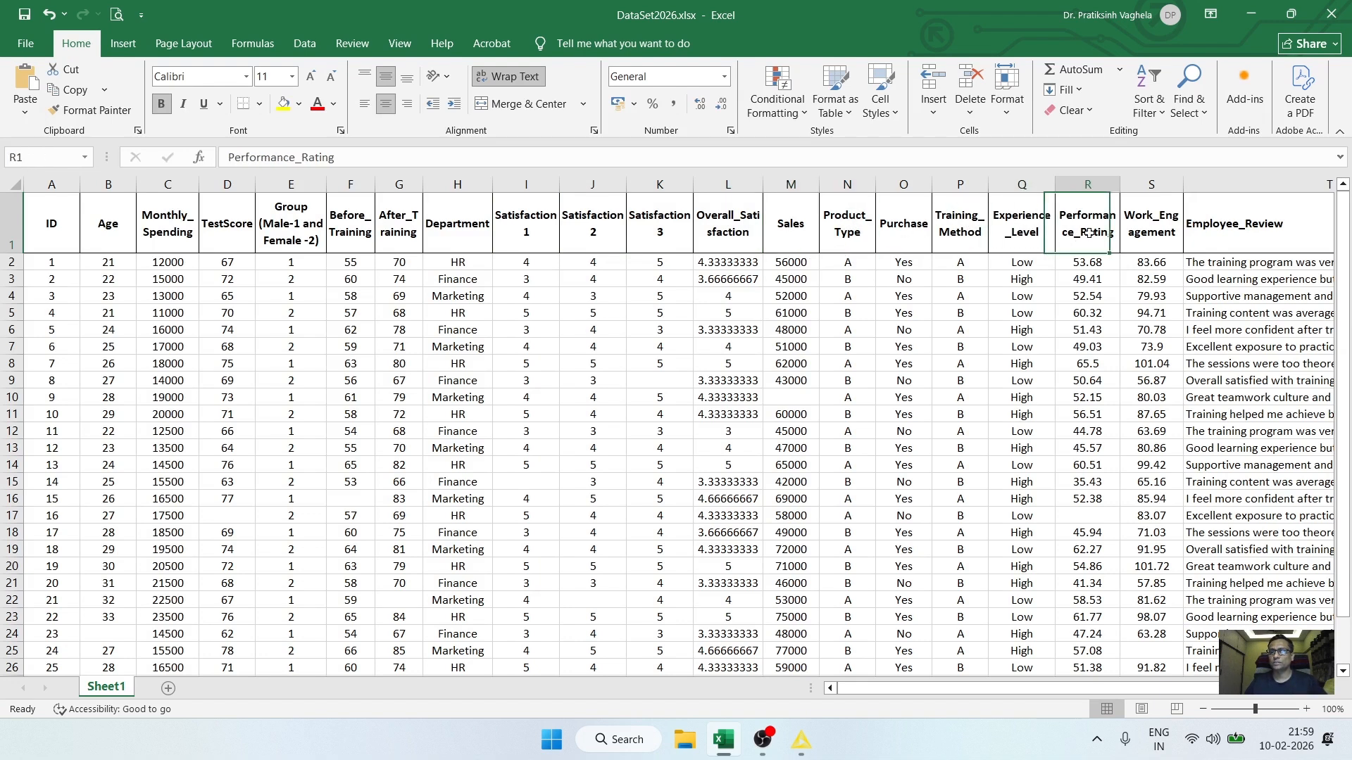
left_click(1140, 233)
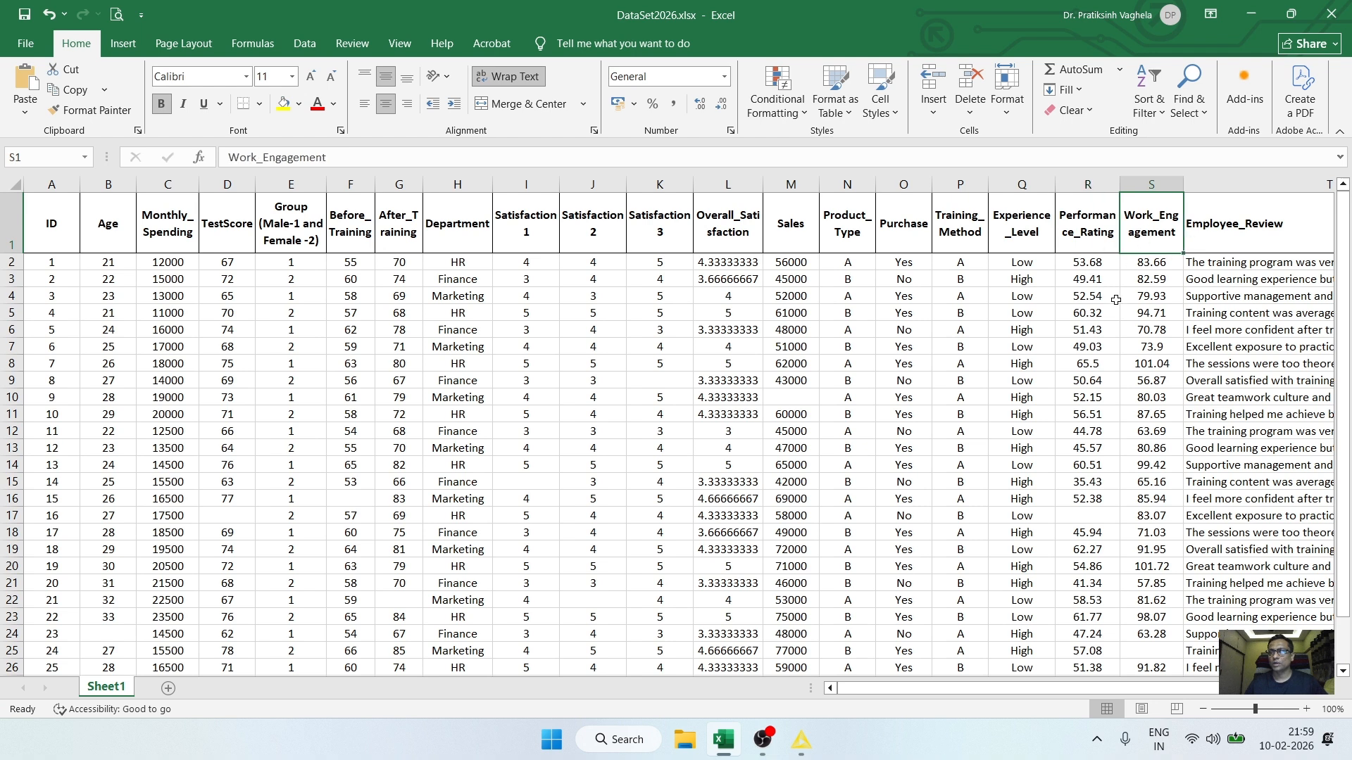
left_click(1243, 243)
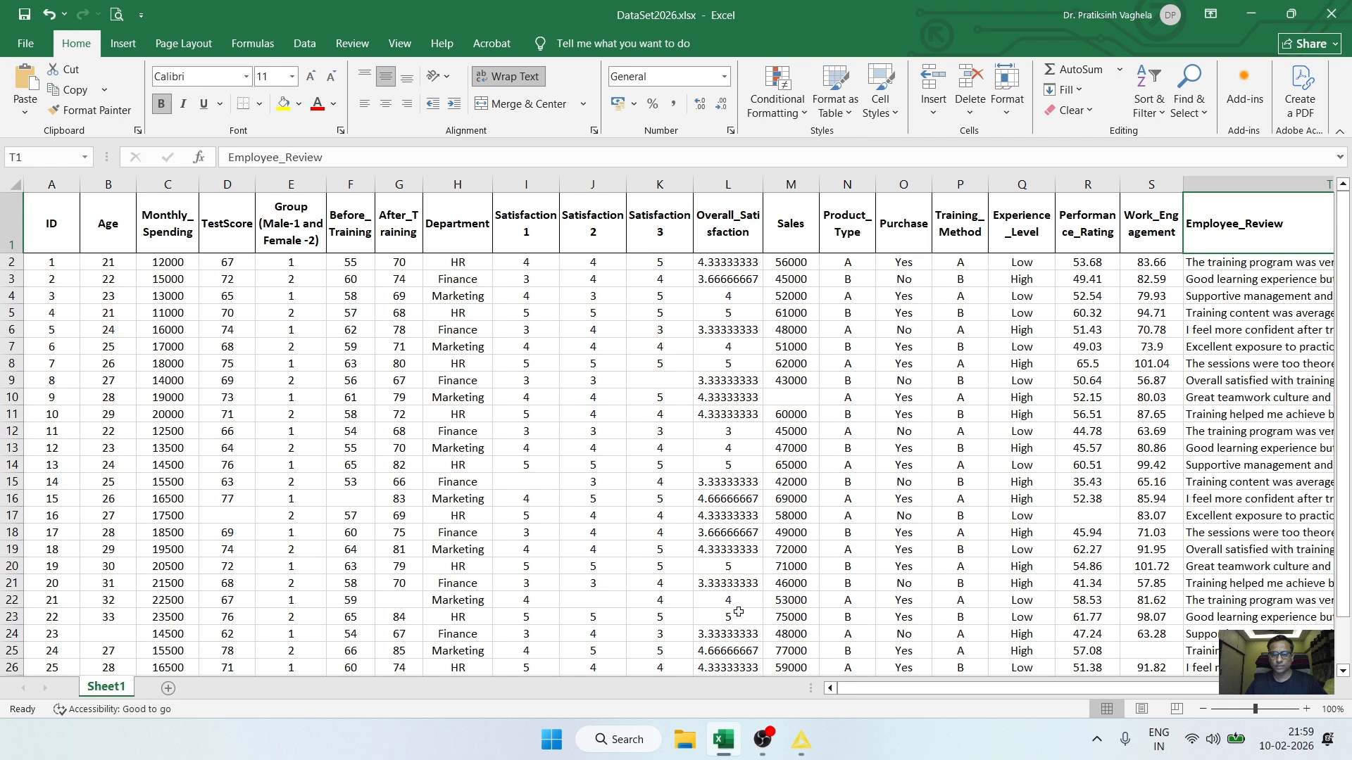
Step: Return to KNIME and examine the Statistics view of the Excel Reader output, checking missing values for each column
left_click(807, 742)
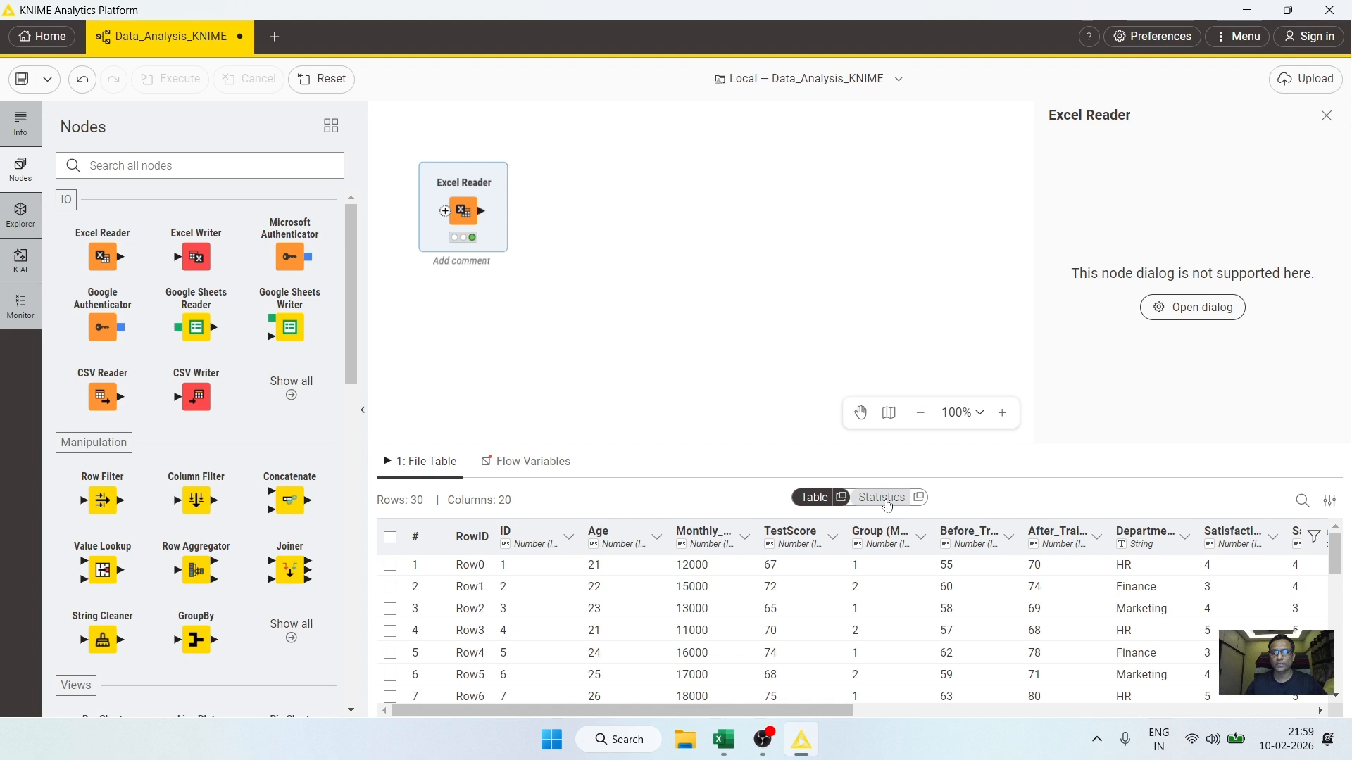
left_click(889, 503)
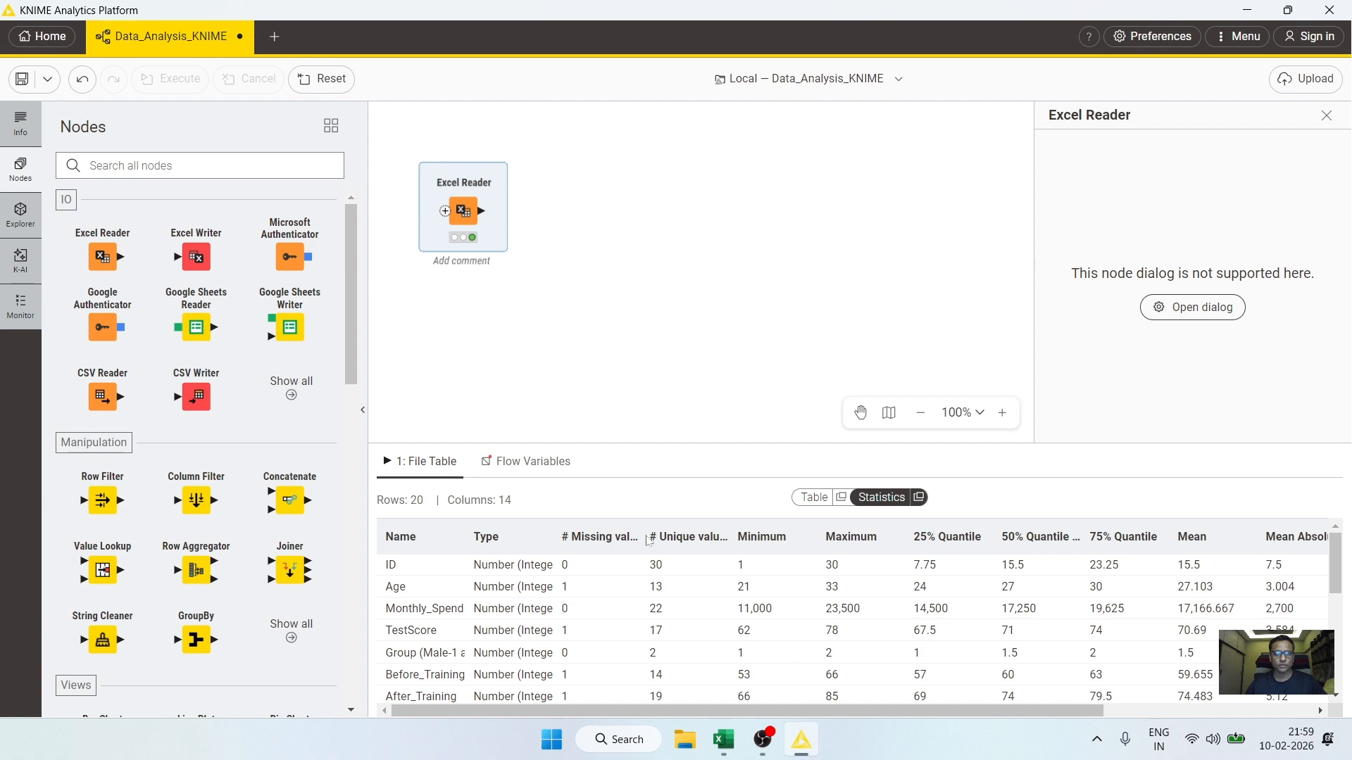
left_click_drag(638, 533, 694, 533)
left_click(595, 590)
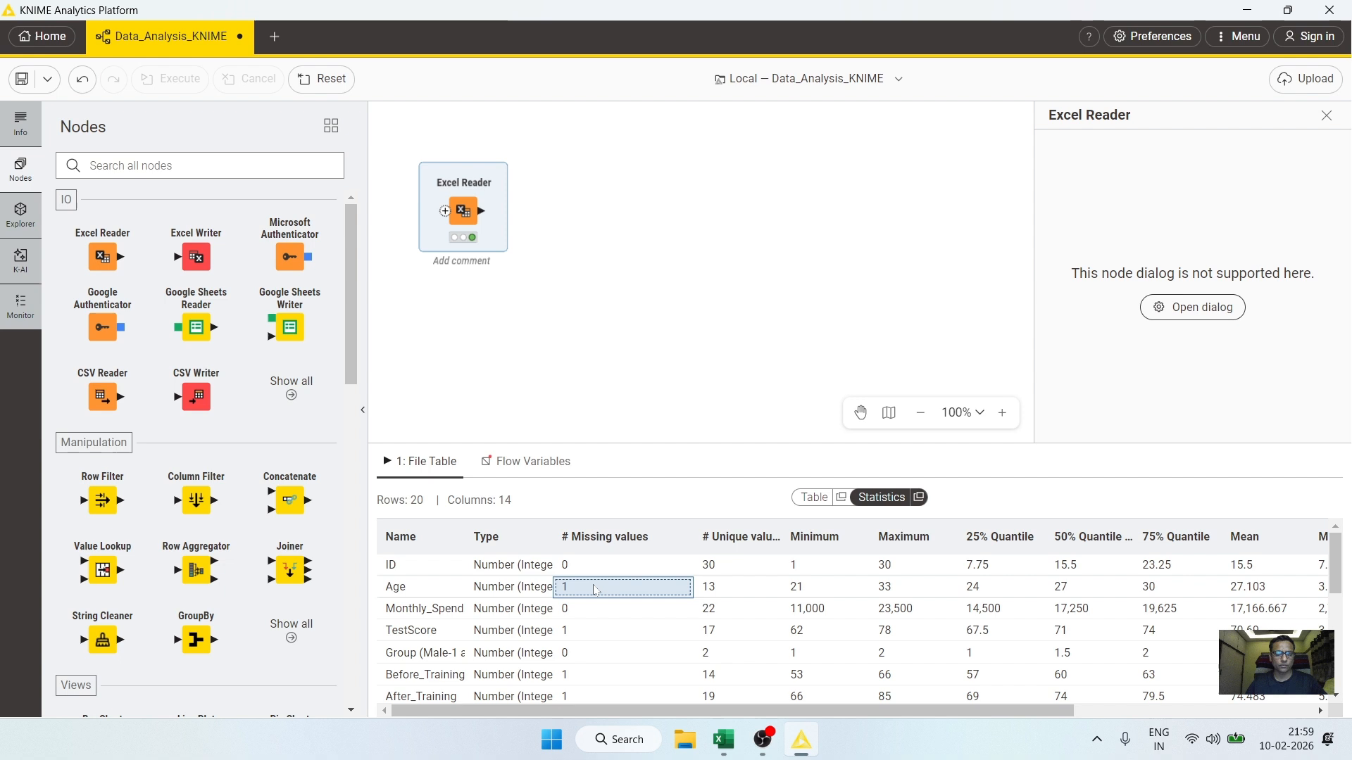
scroll(595, 590, "down", 2)
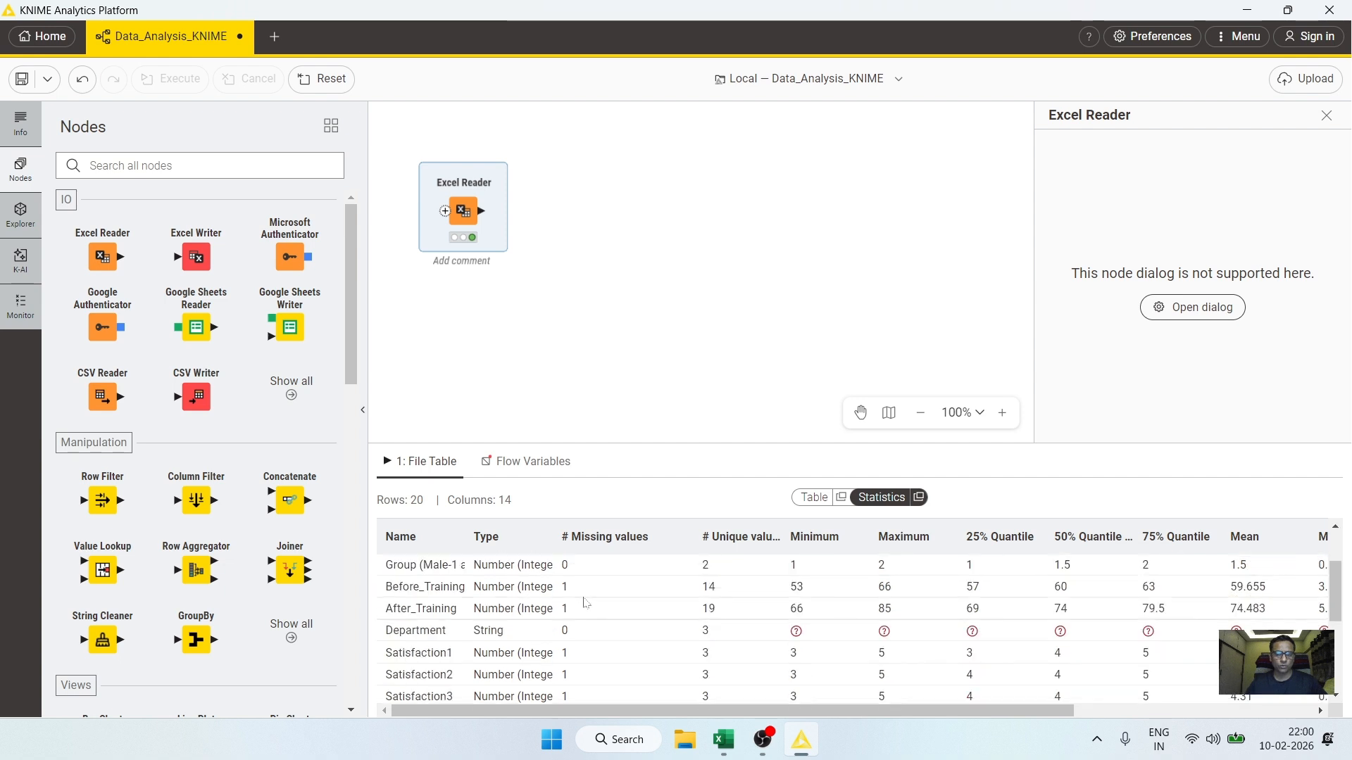
scroll(464, 597, "up", 2)
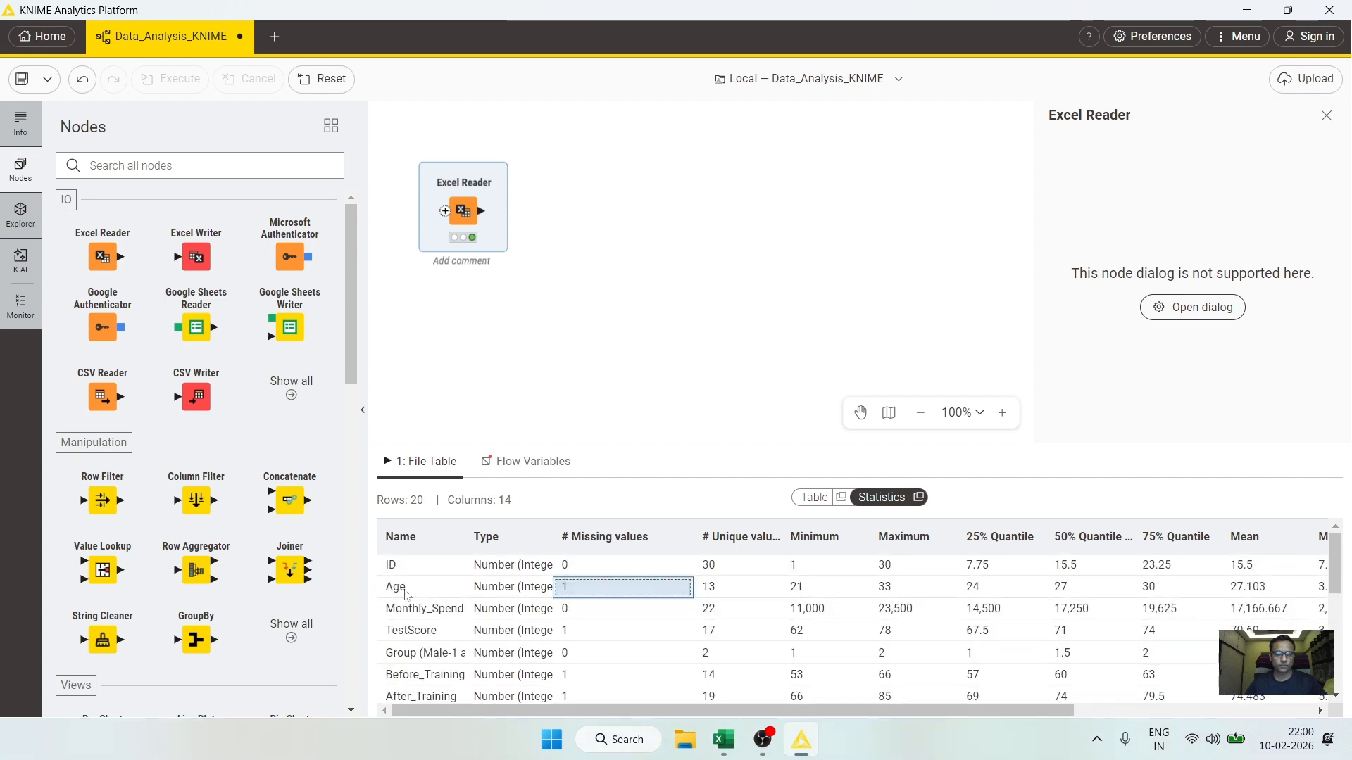
left_click(573, 633)
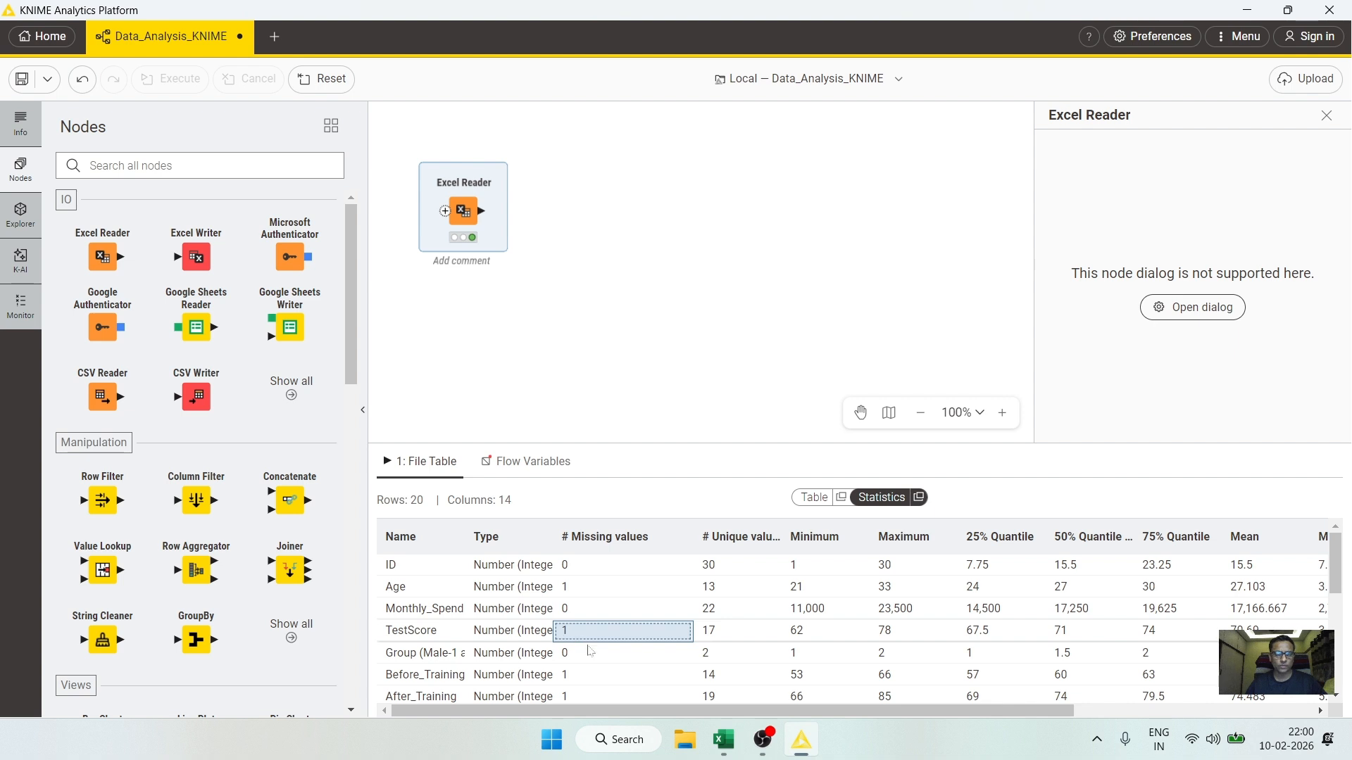
left_click(581, 676)
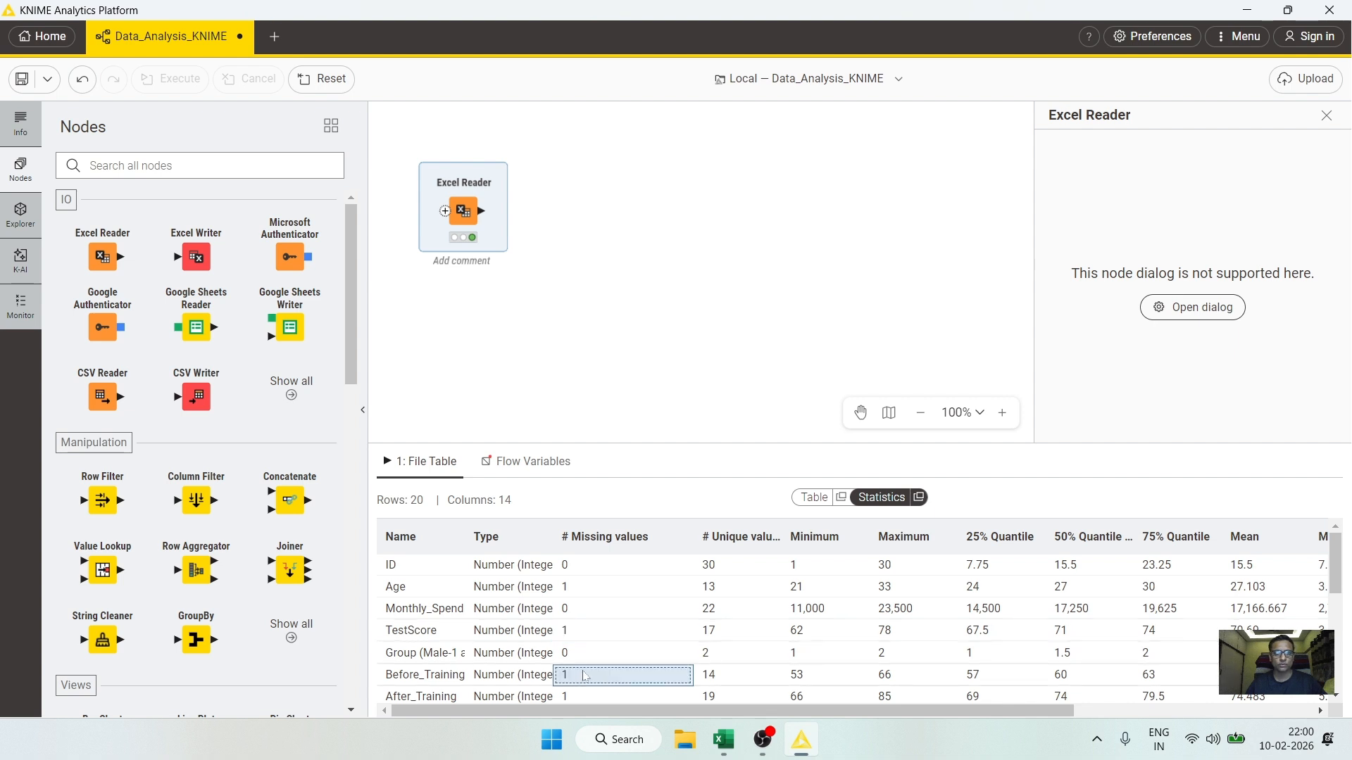
scroll(583, 676, "down", 3)
left_click(583, 615)
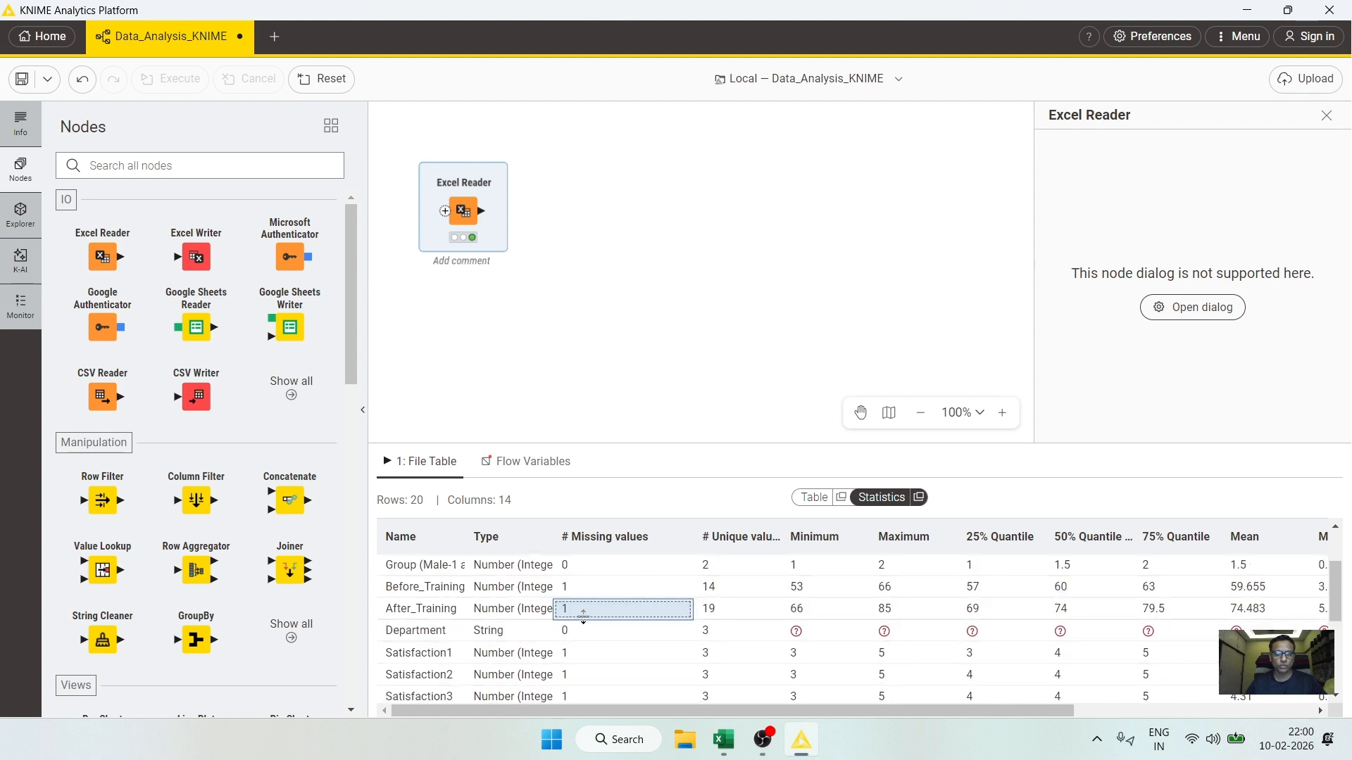
left_click(584, 652)
left_click(584, 675)
left_click(583, 697)
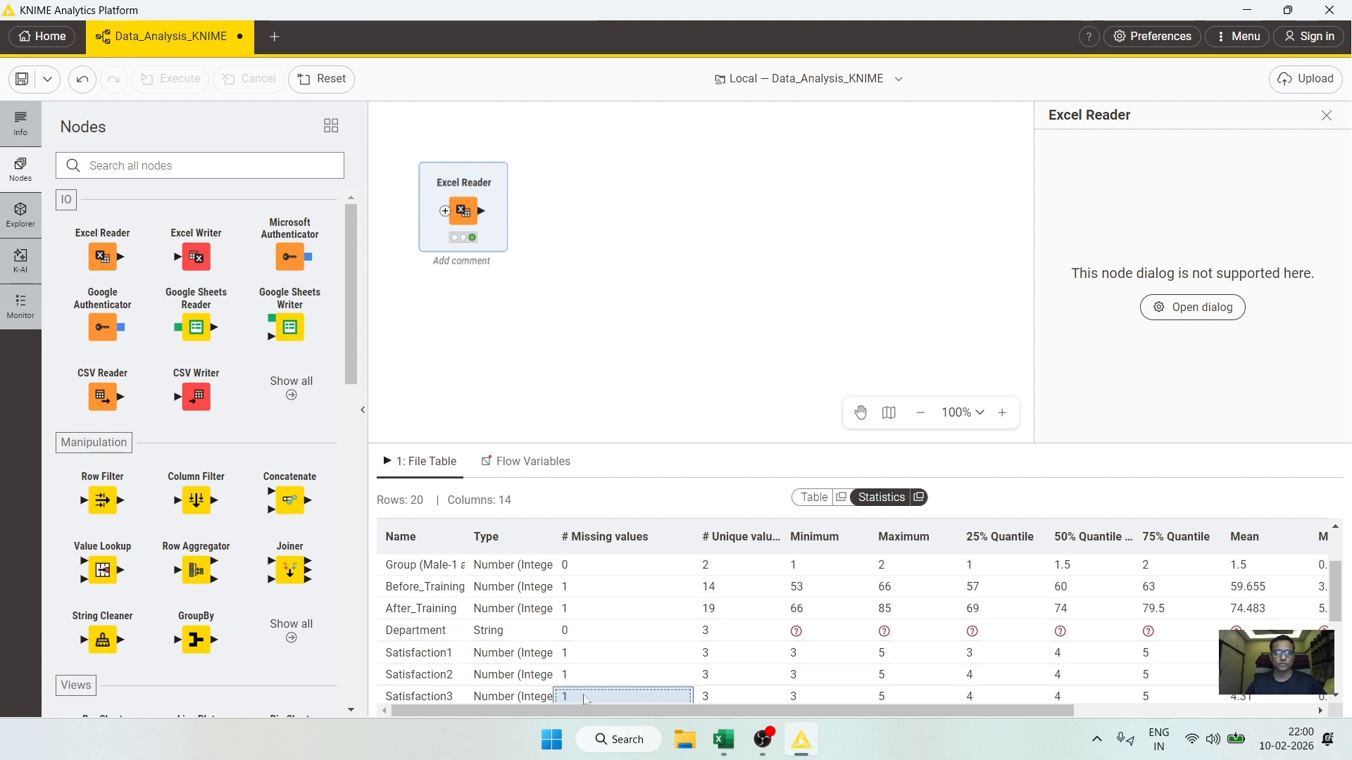
scroll(815, 572, "up", 2)
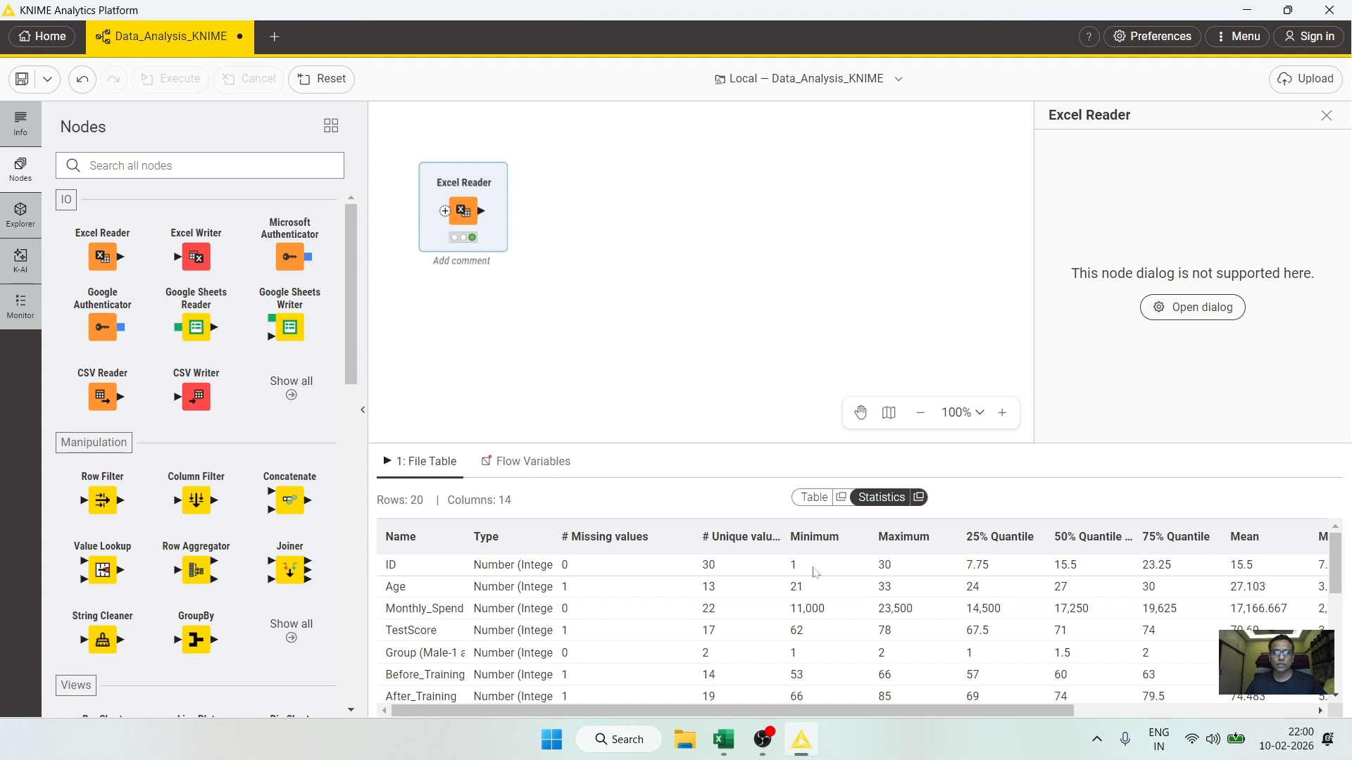
Step: Nudge the Excel Reader node, search the node repository for "missing" and read the Missing Value node's description
left_click_drag(466, 216, 493, 211)
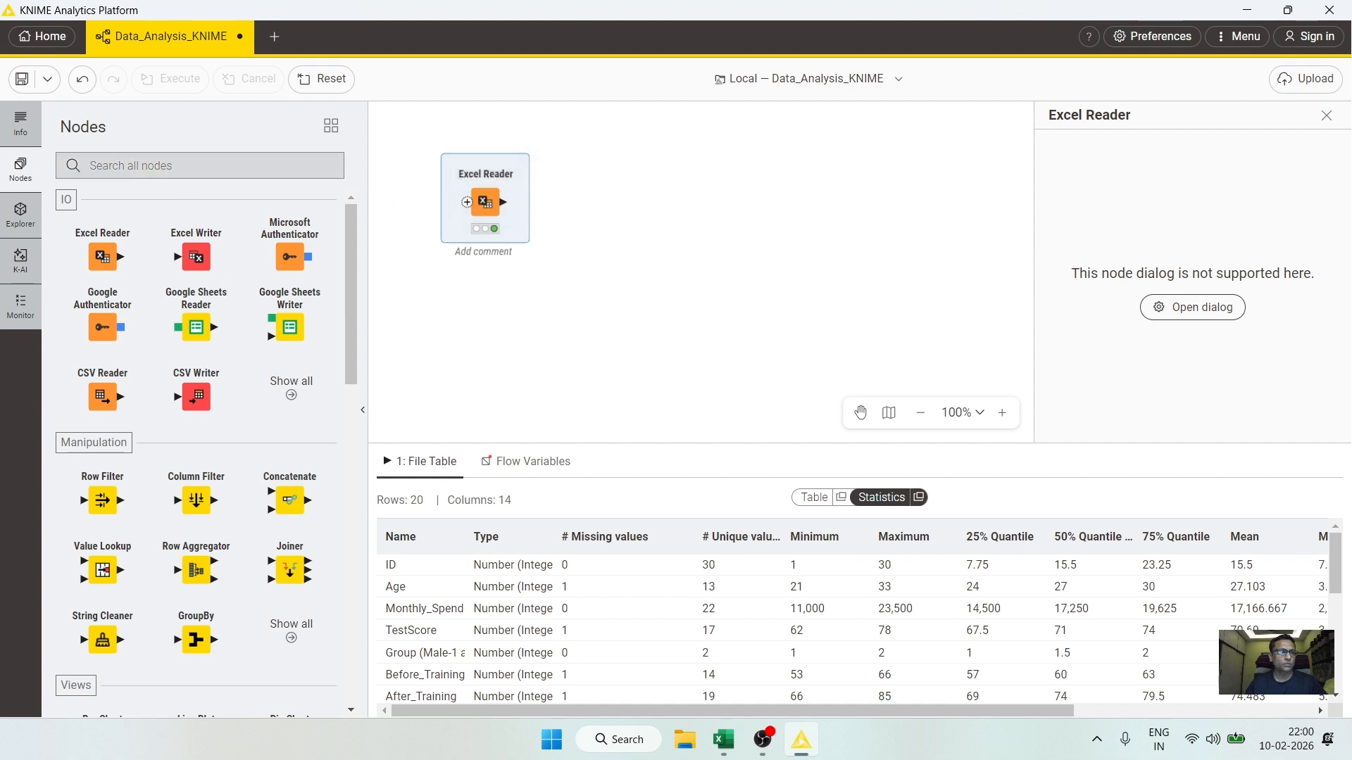
left_click(90, 166)
type("missing")
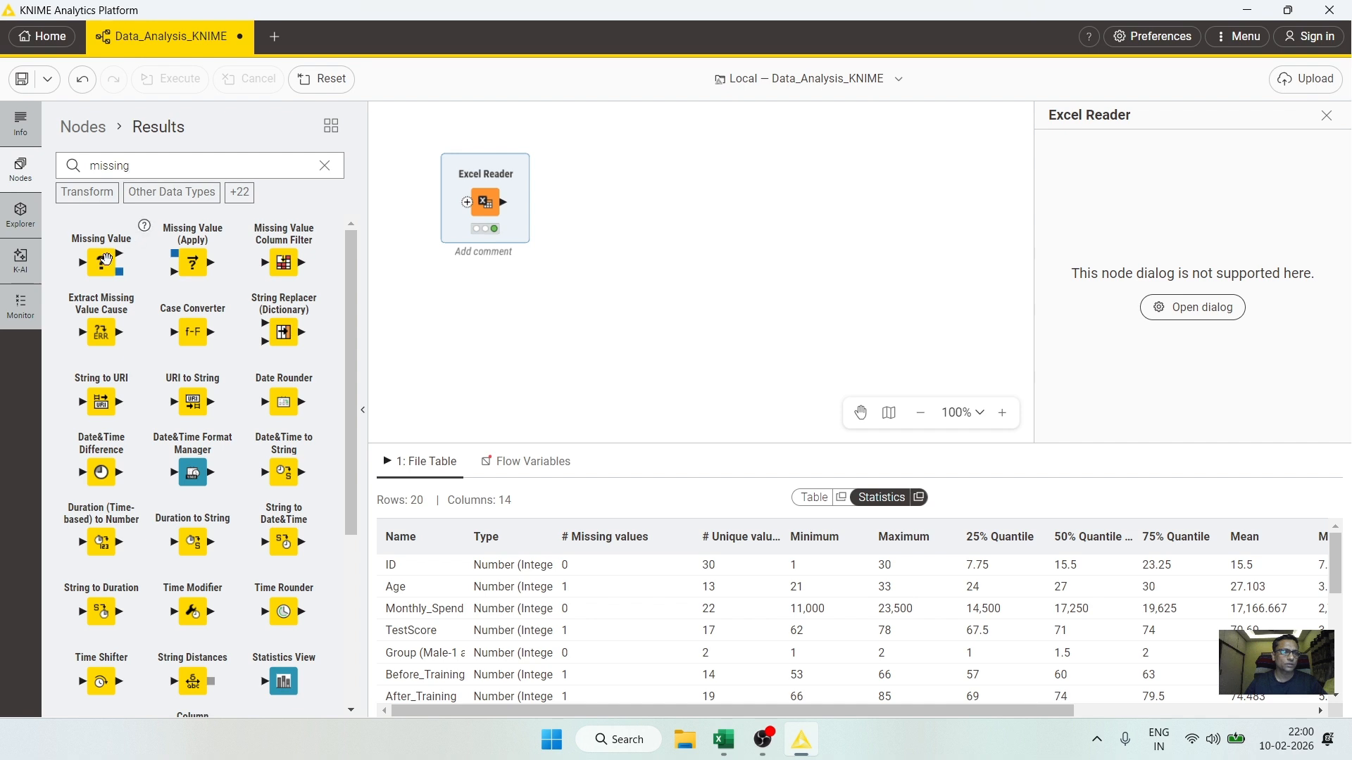
left_click(144, 227)
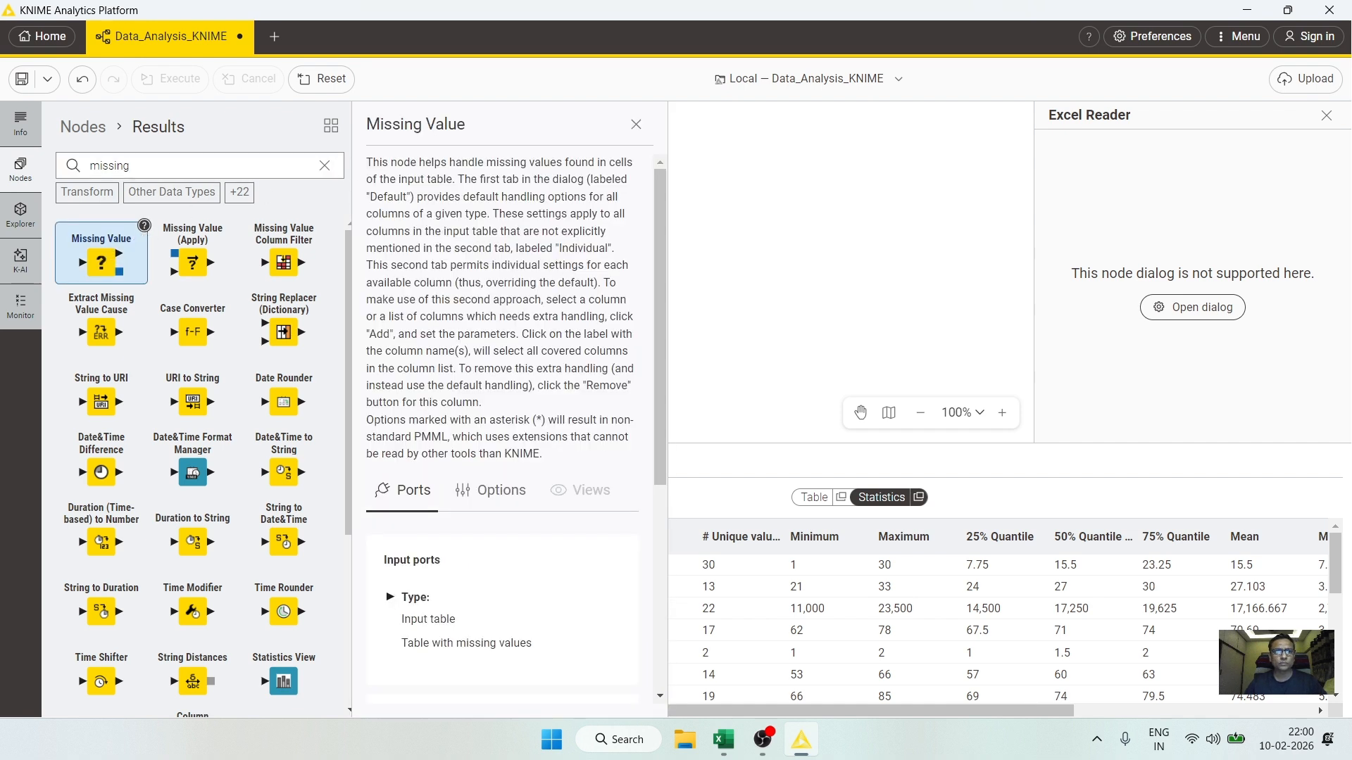
left_click_drag(474, 162, 607, 163)
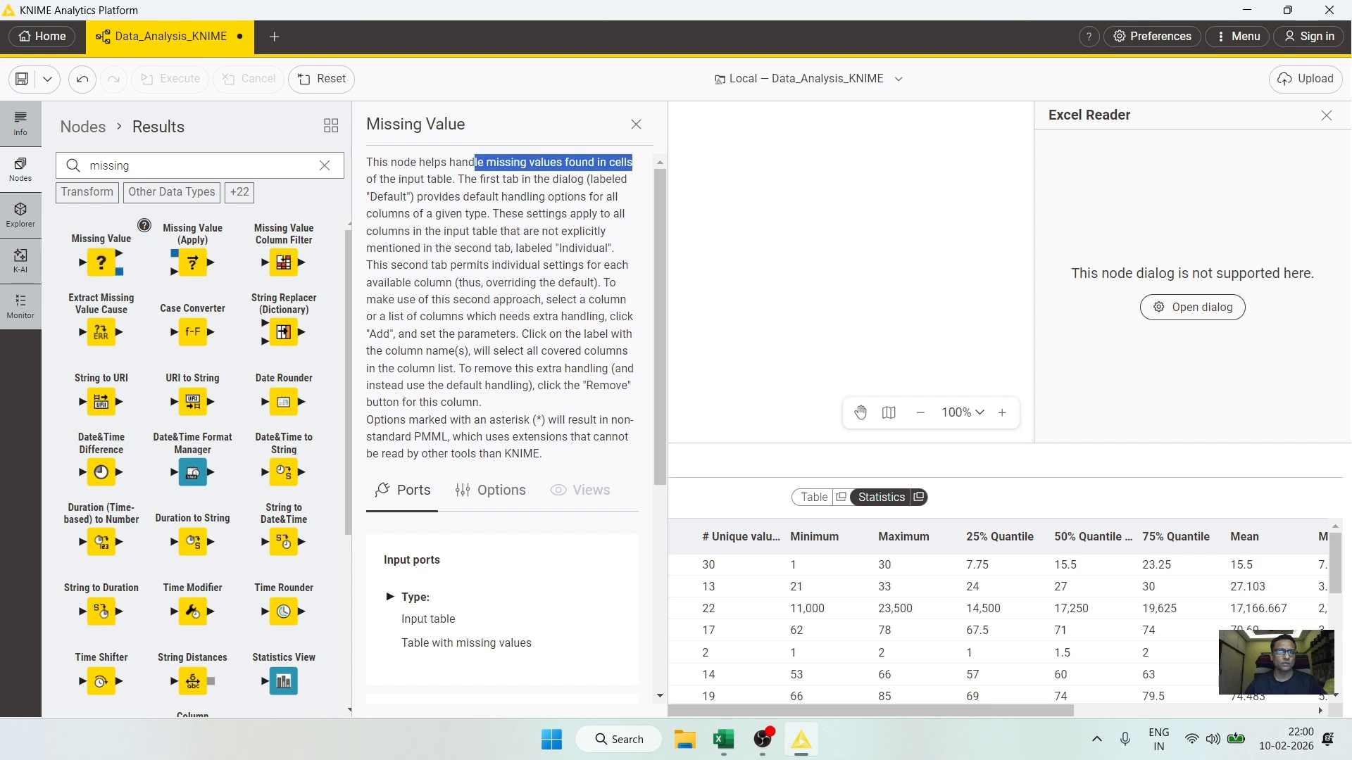
left_click(635, 124)
Step: Add a Missing Value node to the canvas and connect the Excel Reader output to it
left_click_drag(100, 262, 622, 207)
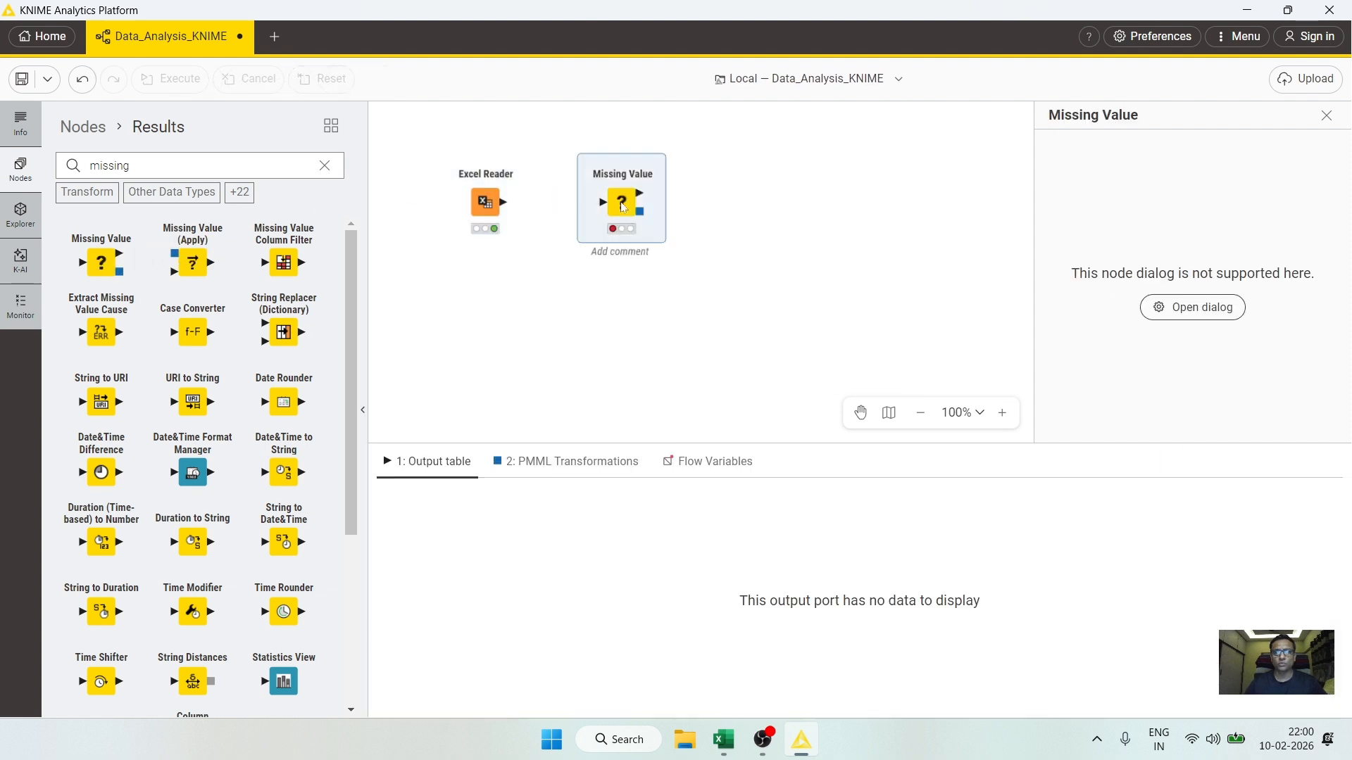
left_click_drag(508, 209, 607, 206)
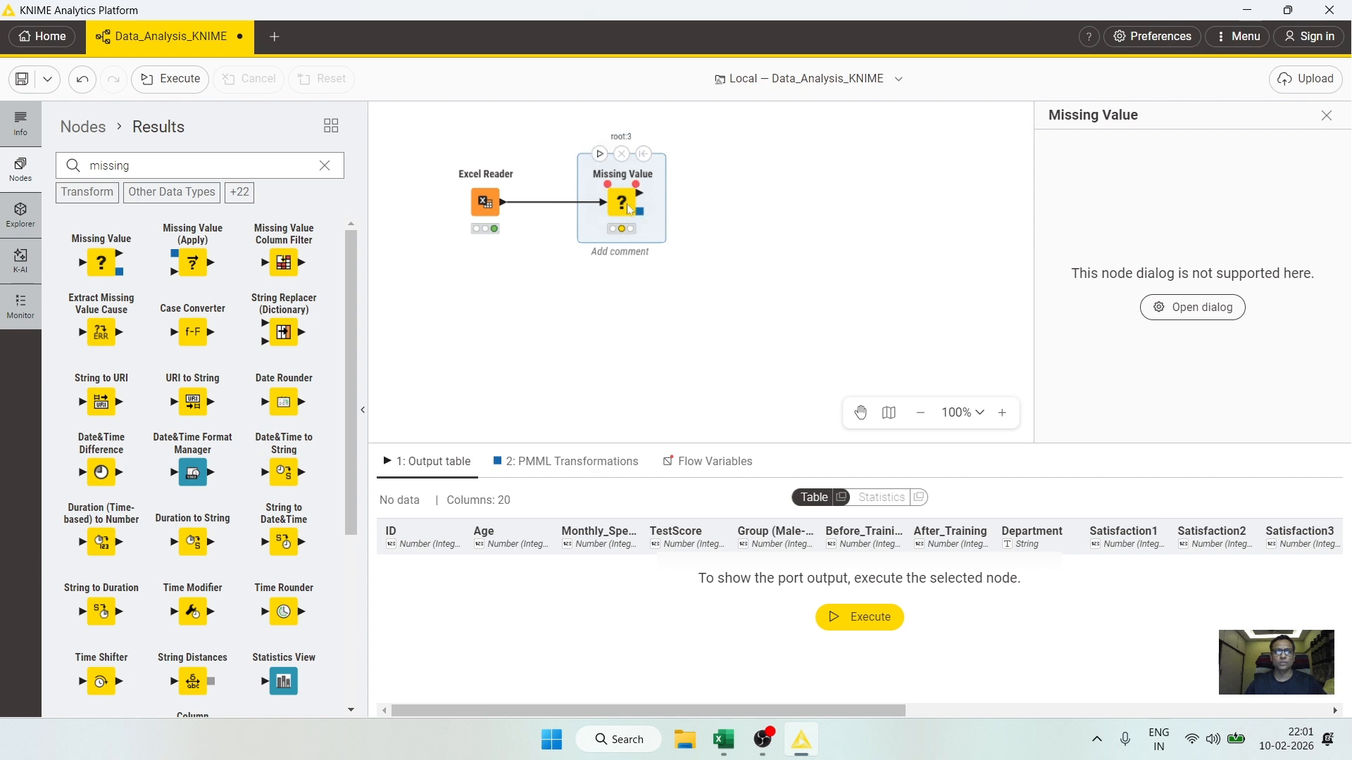
Step: Open the Missing Value node's configuration and set default treatments: Number (Integer) to Mean, String to Most Frequent Value, Number (Float) to Mean
right_click(625, 205)
left_click(651, 211)
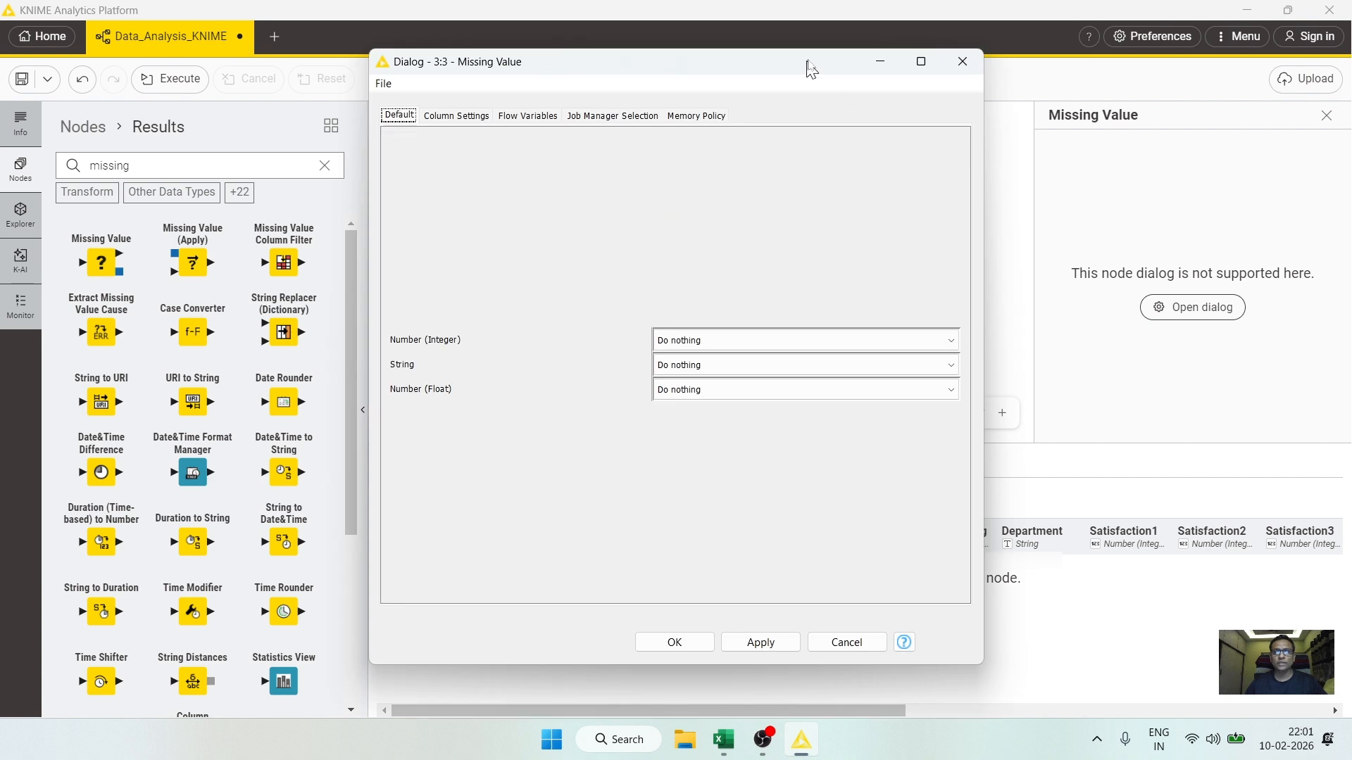
left_click_drag(808, 65, 817, 55)
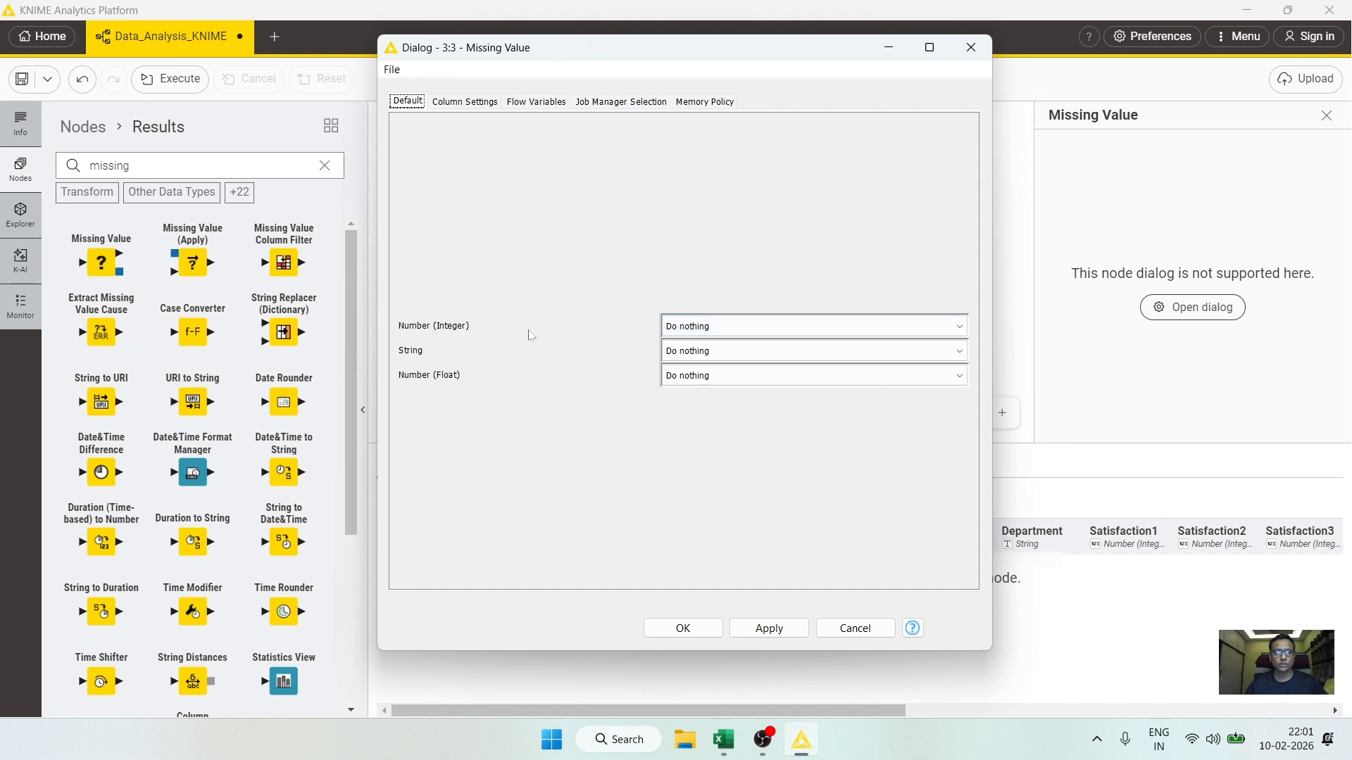
left_click(714, 332)
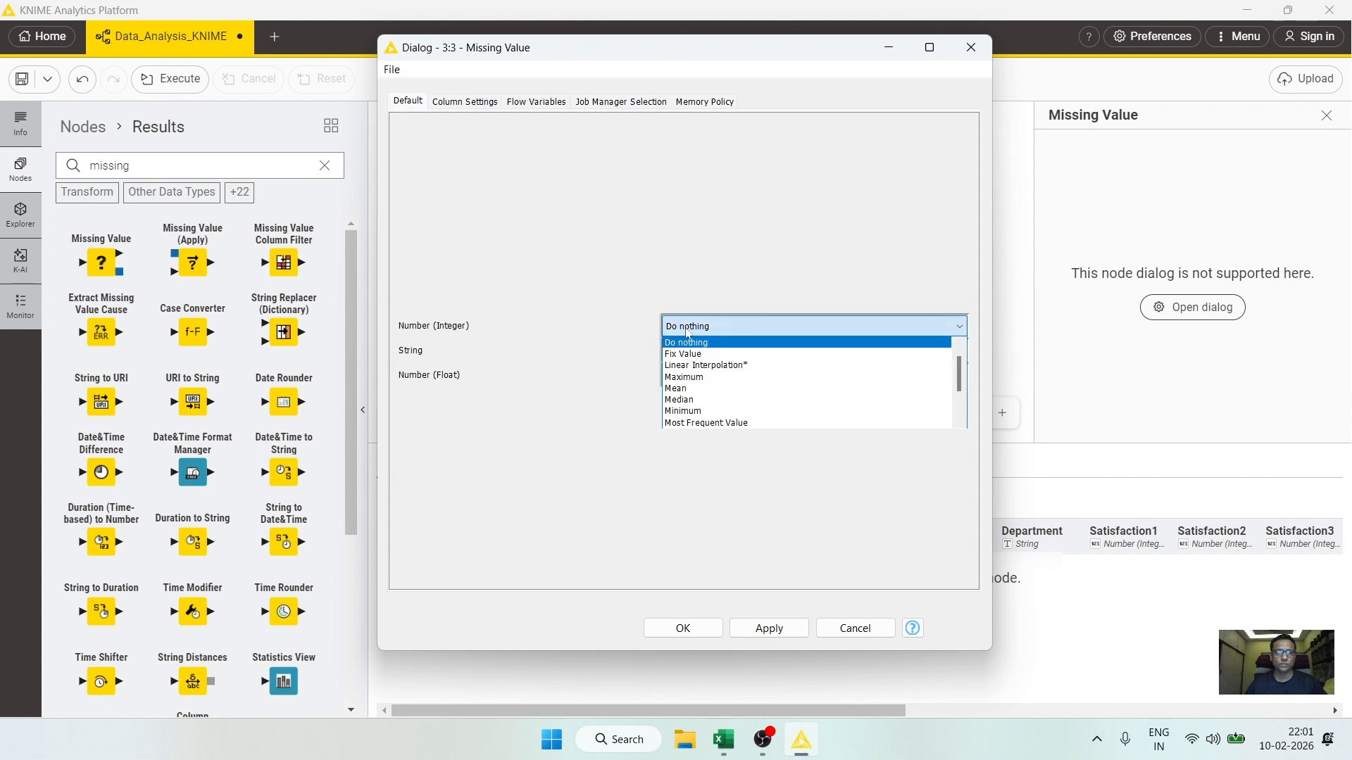
left_click(693, 390)
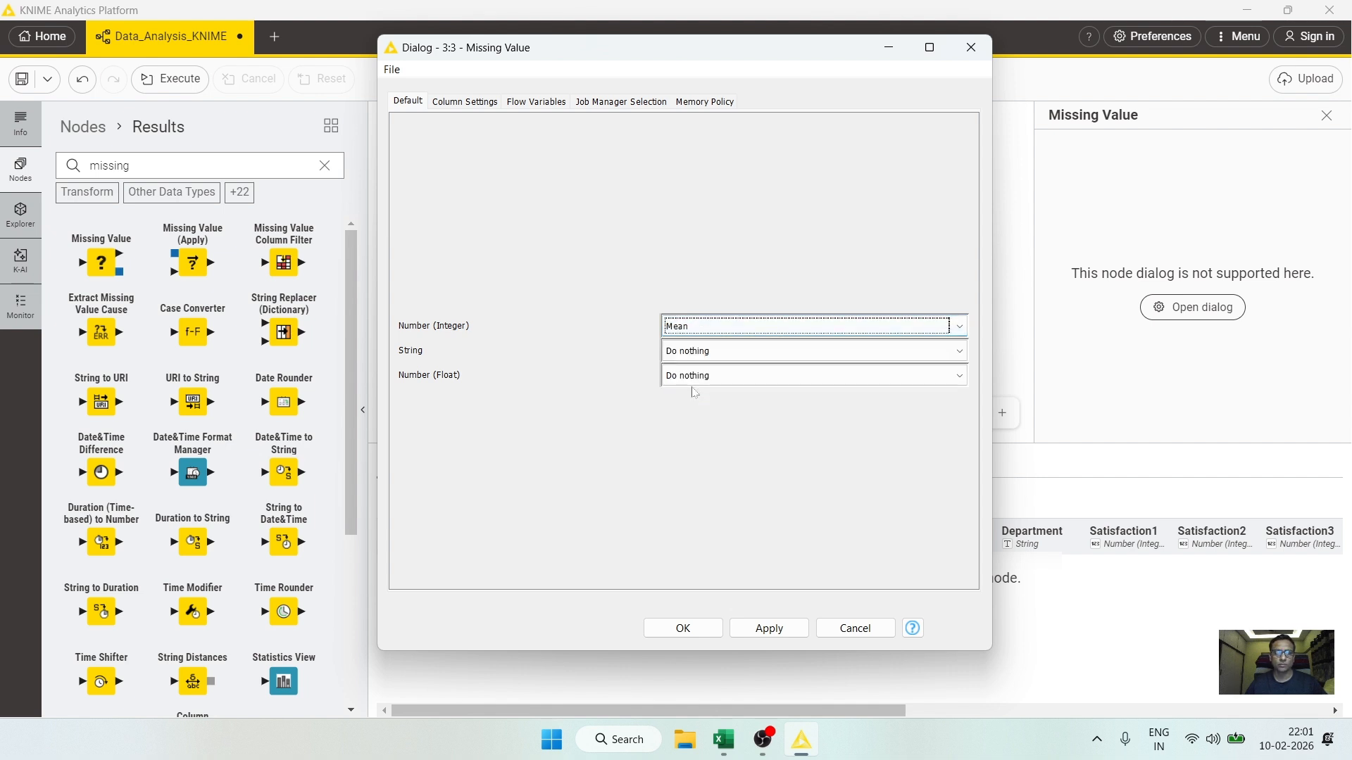
left_click(679, 352)
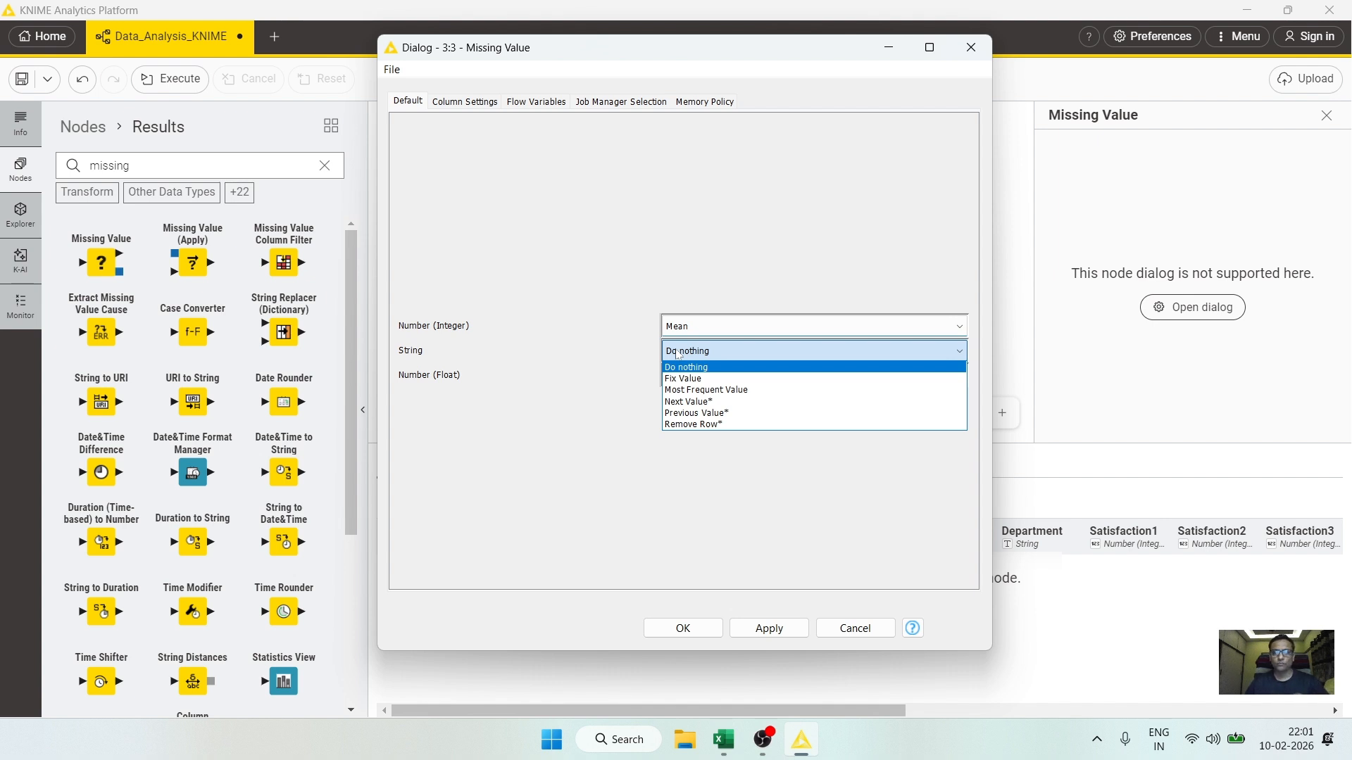
left_click(701, 390)
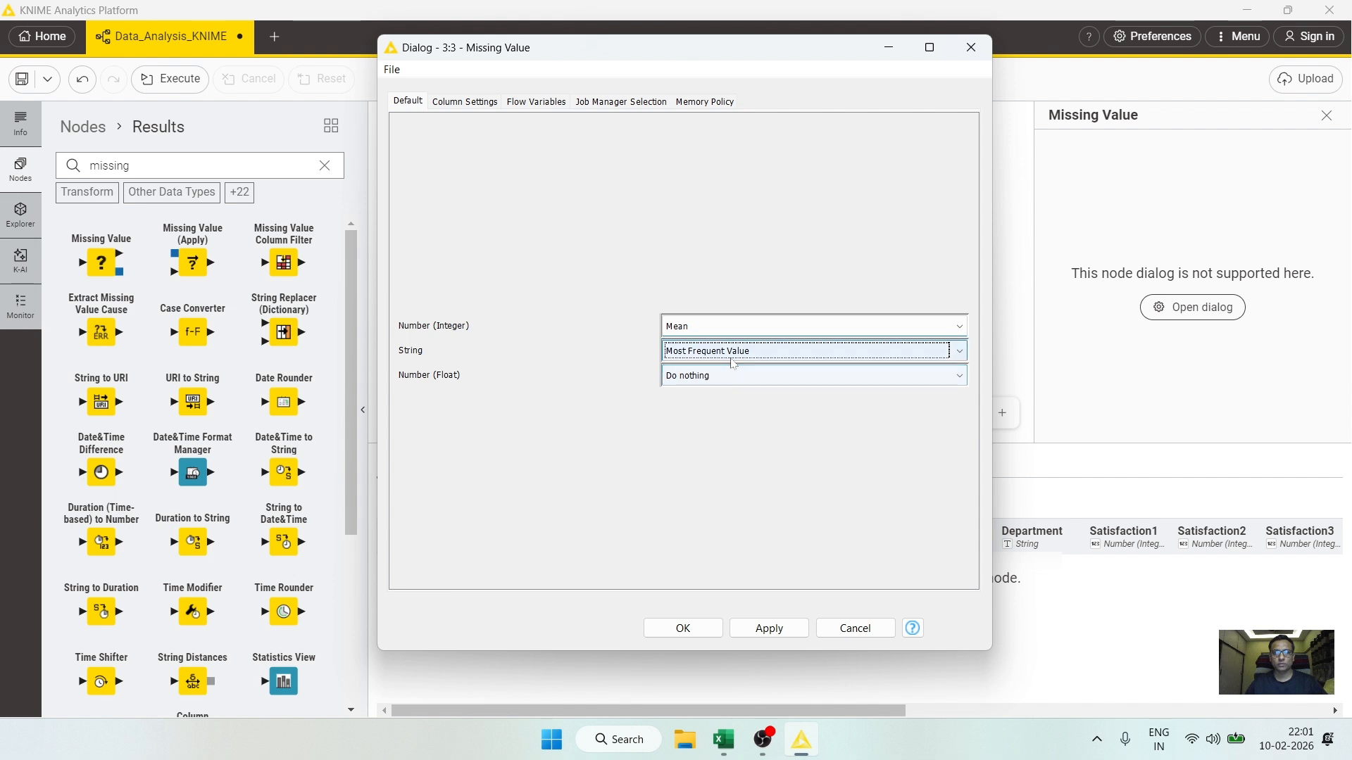
left_click(685, 376)
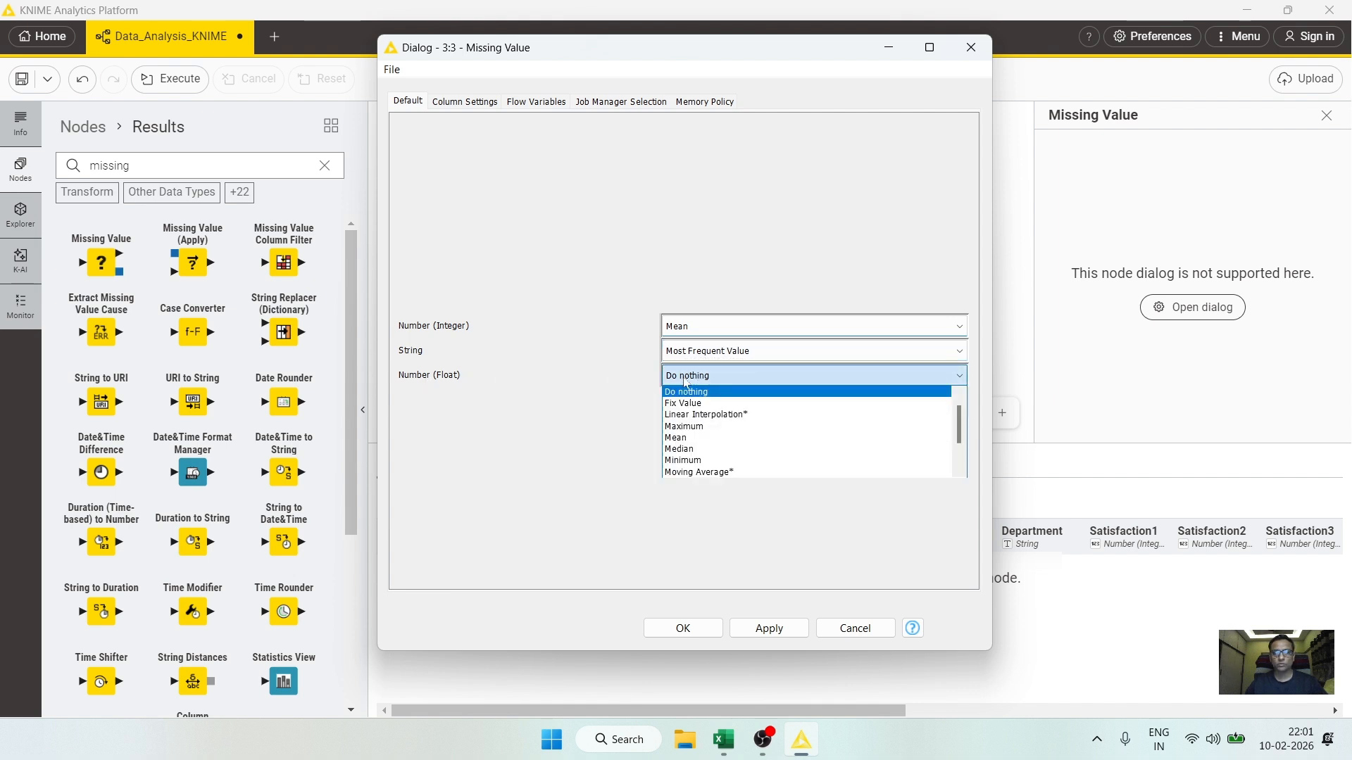
left_click(691, 438)
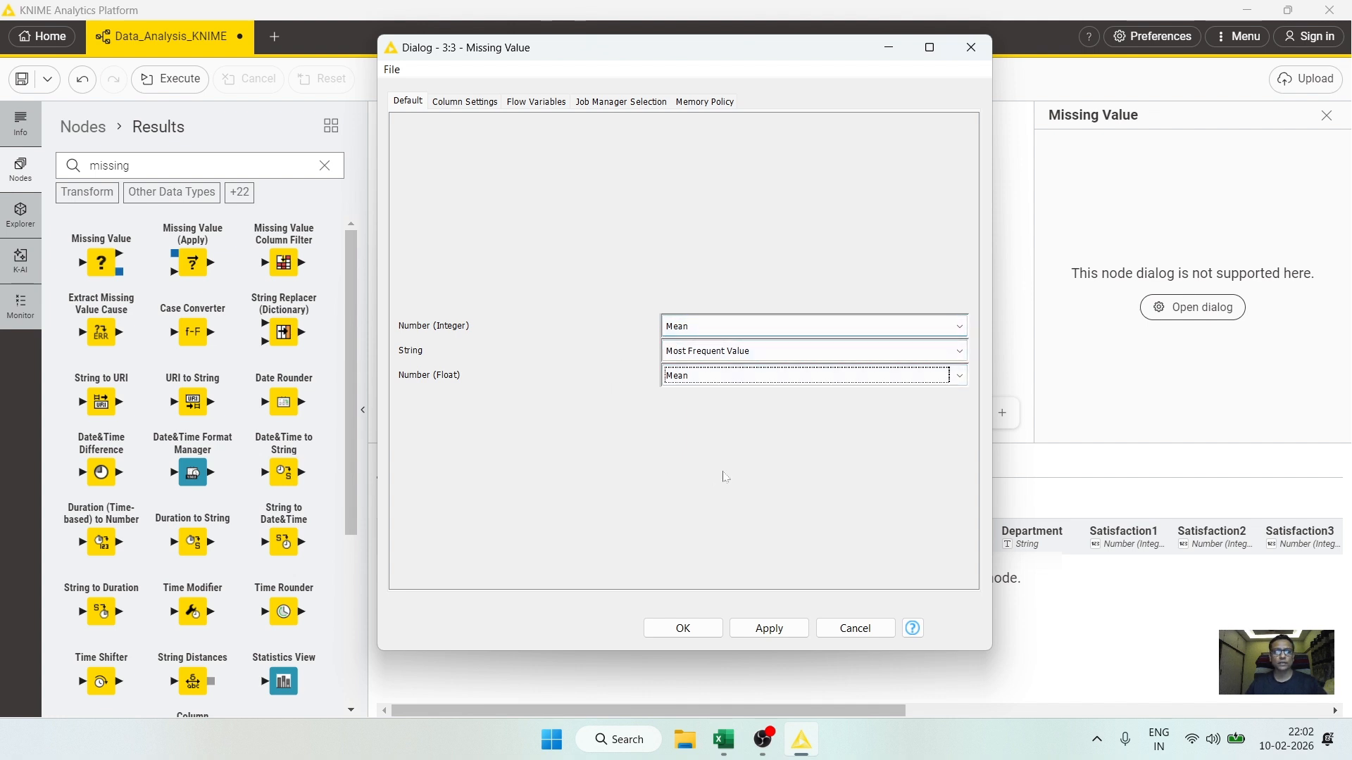
Step: Add a column-specific setting for Age that replaces missing values with the Mean
left_click(464, 102)
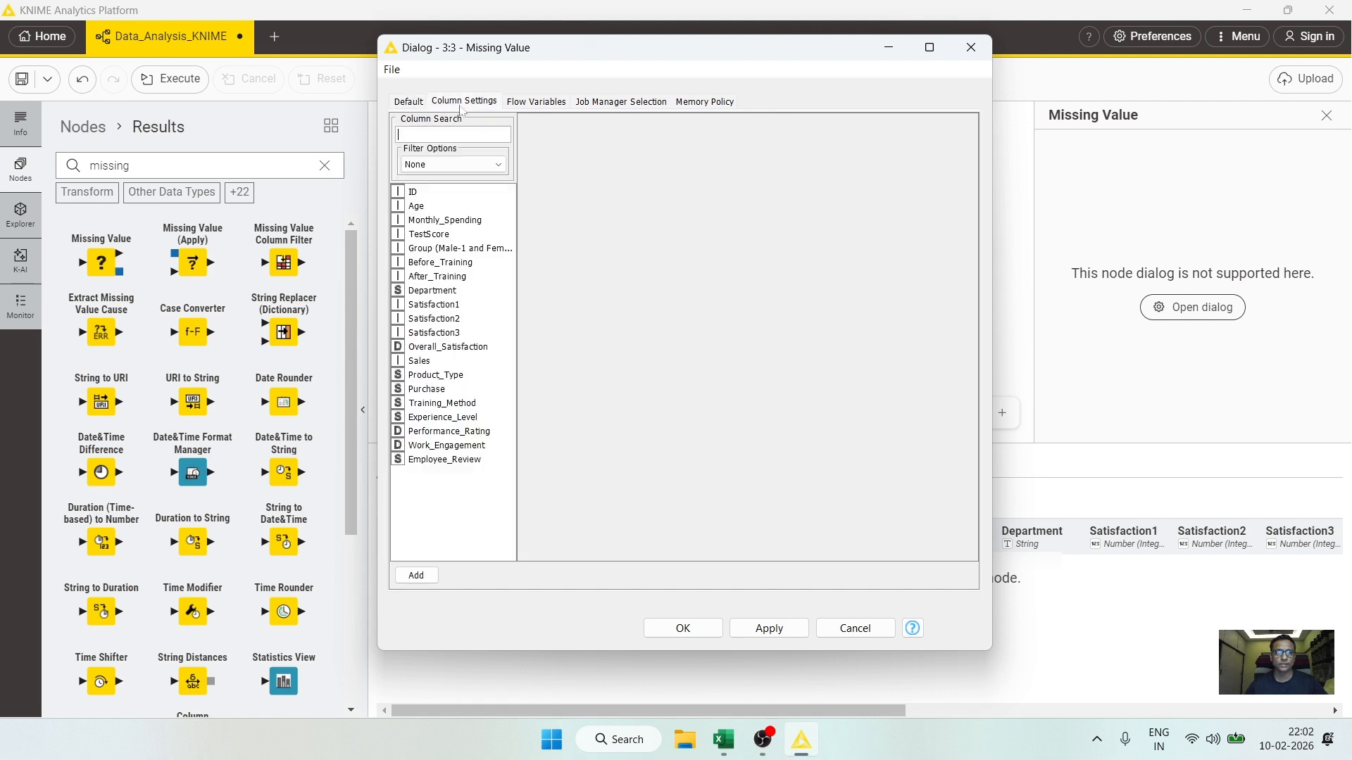
left_click(417, 207)
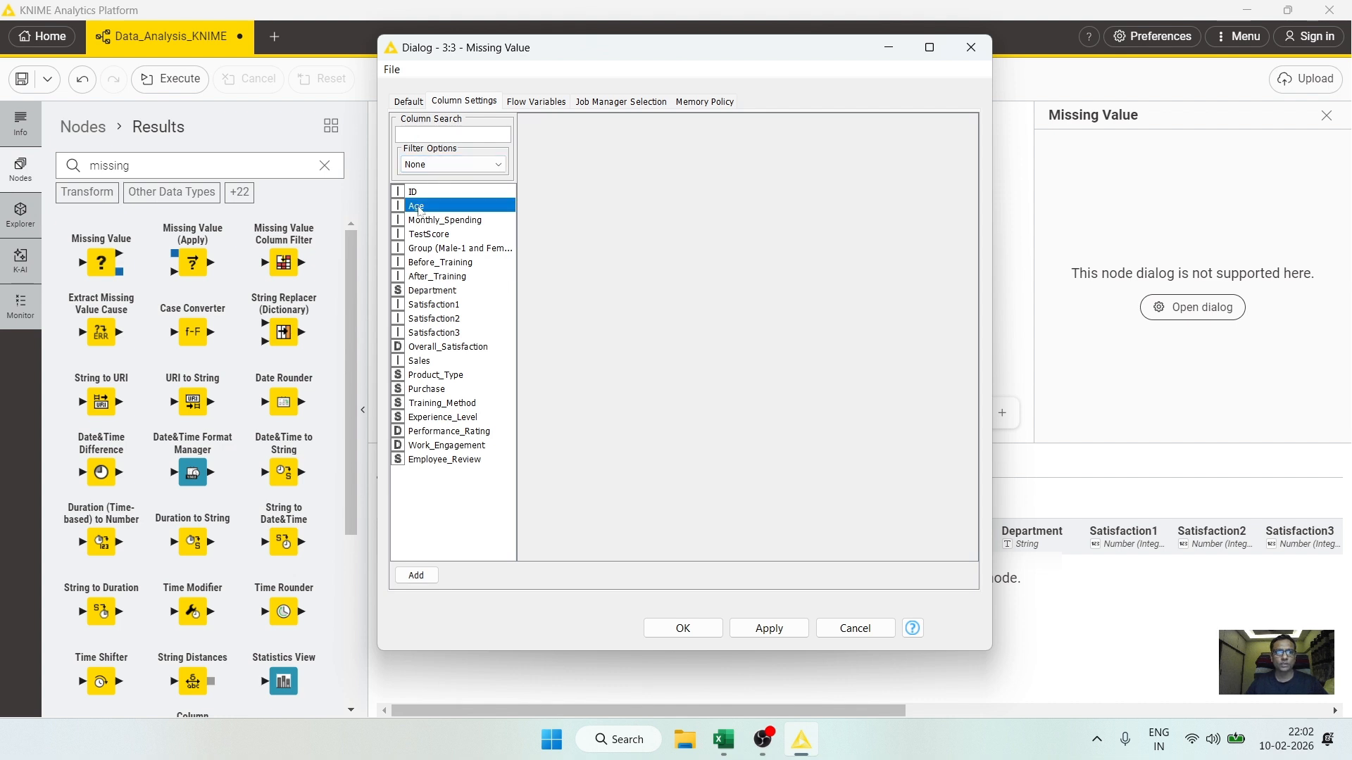
left_click(416, 576)
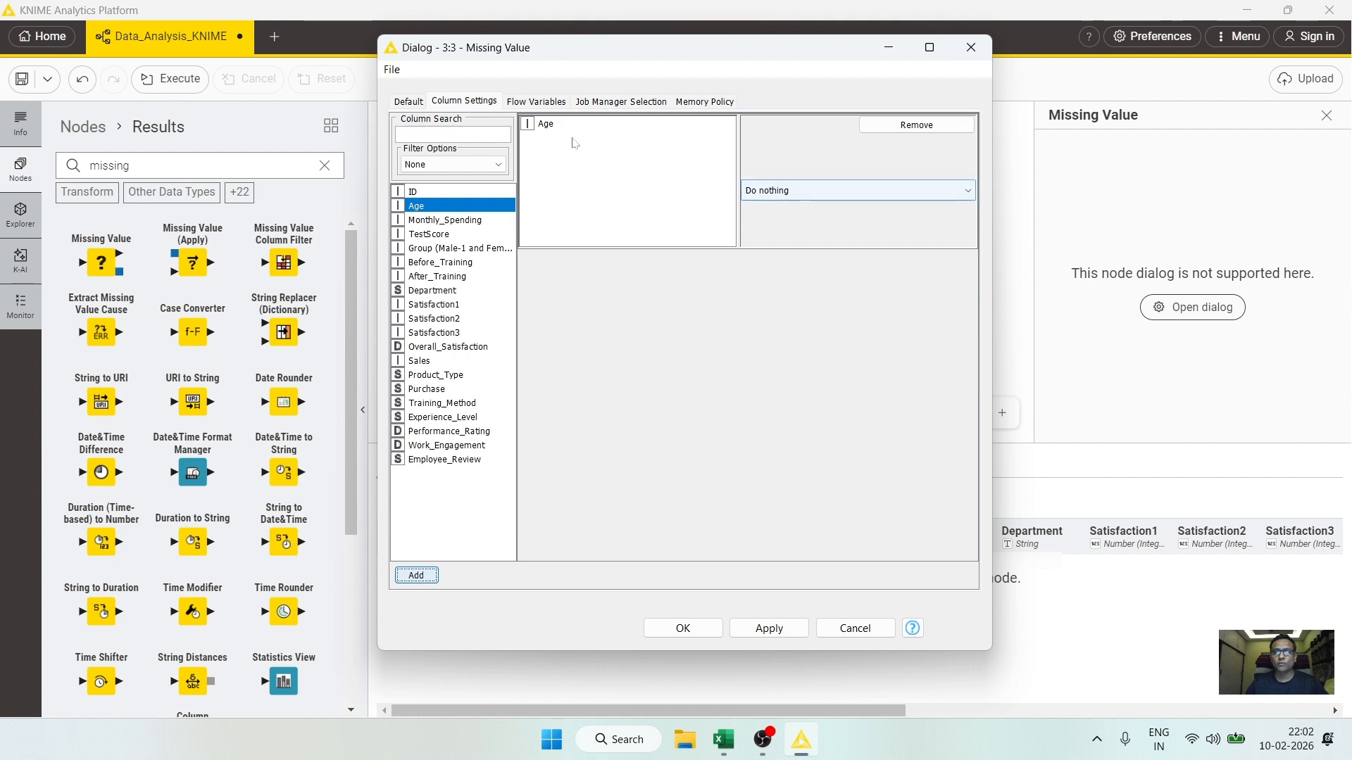
left_click(803, 190)
left_click(775, 255)
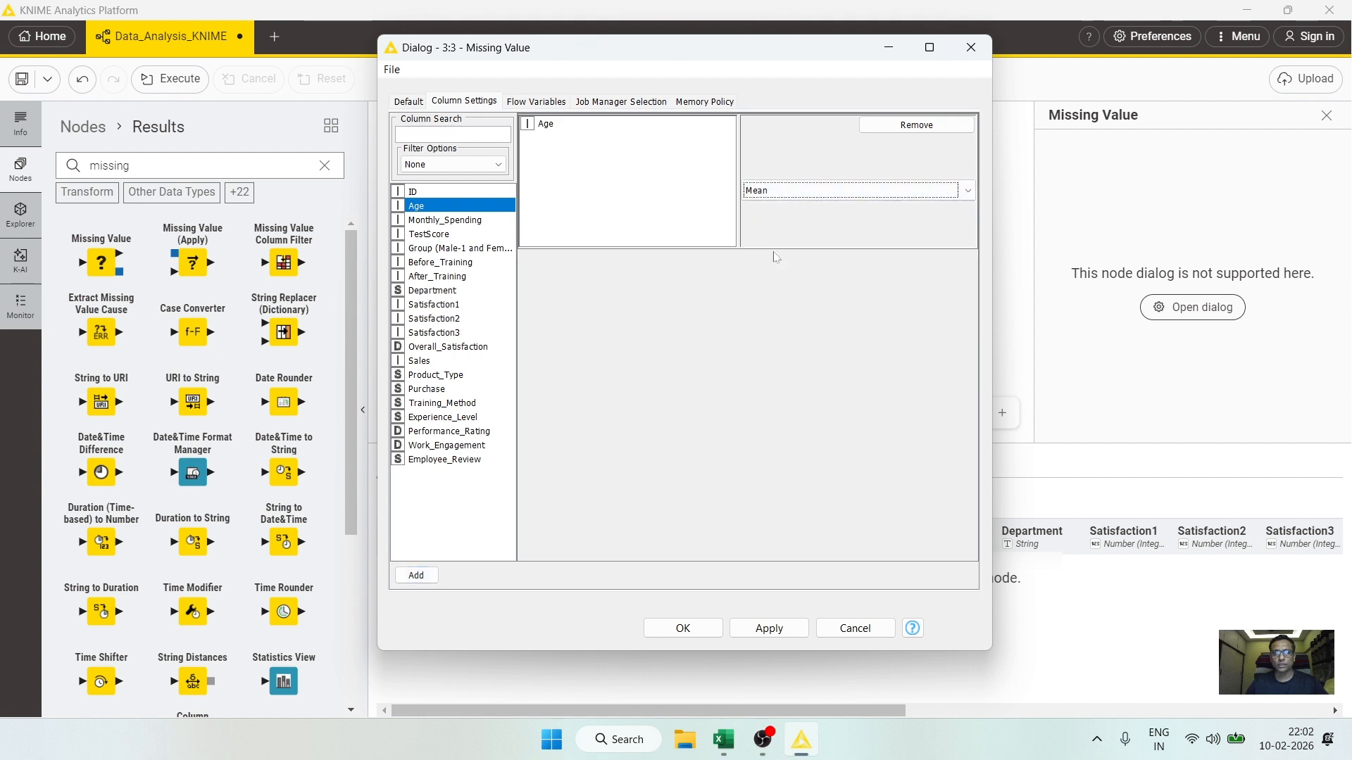
Step: Add a column-specific setting for Monthly_Spending that replaces missing values with the Mean
left_click(454, 220)
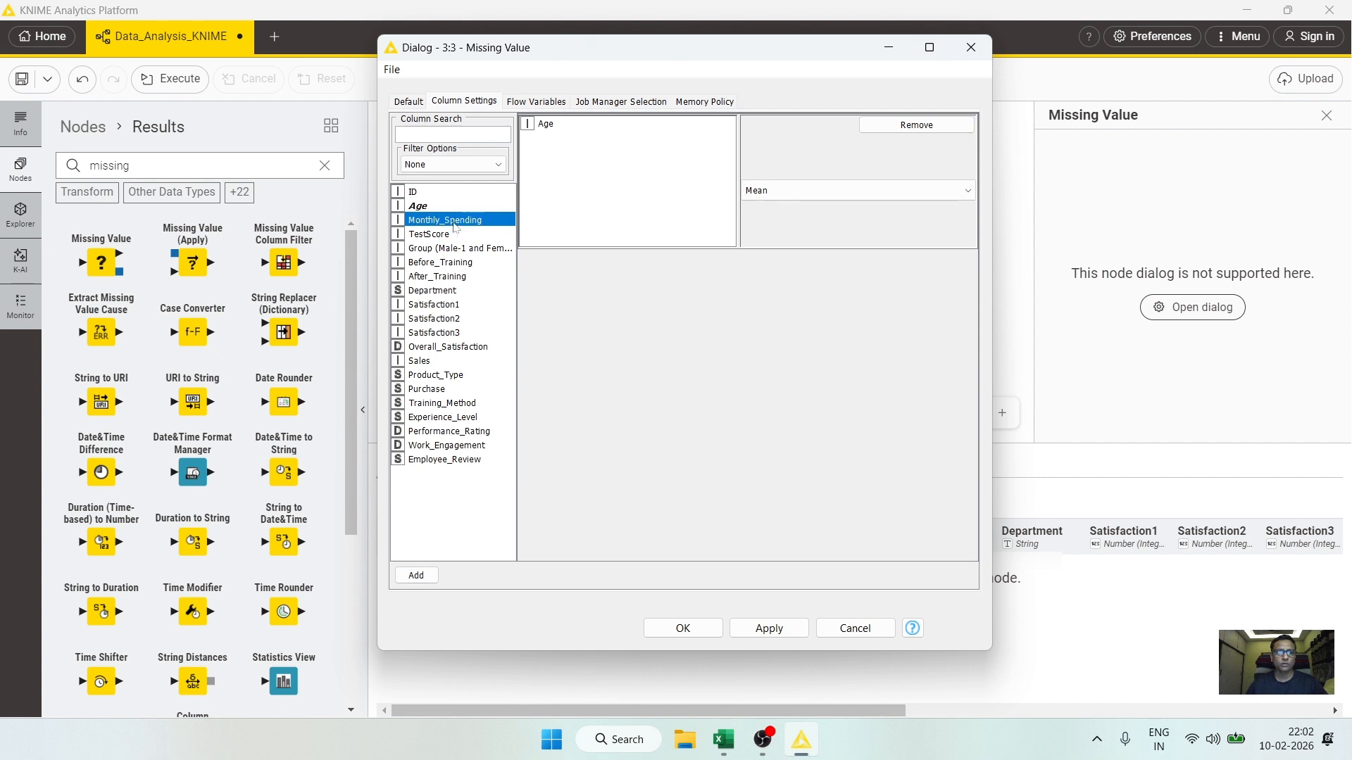
left_click(418, 575)
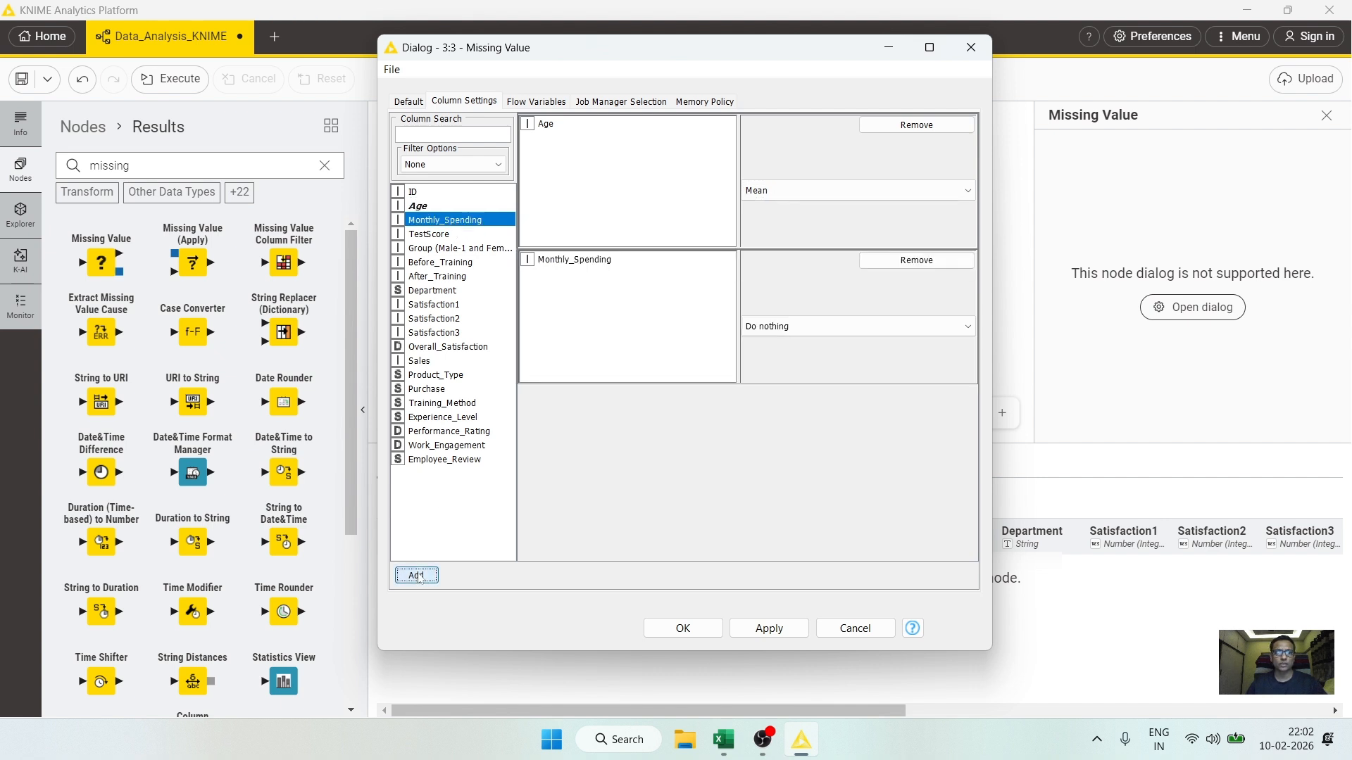
left_click(800, 323)
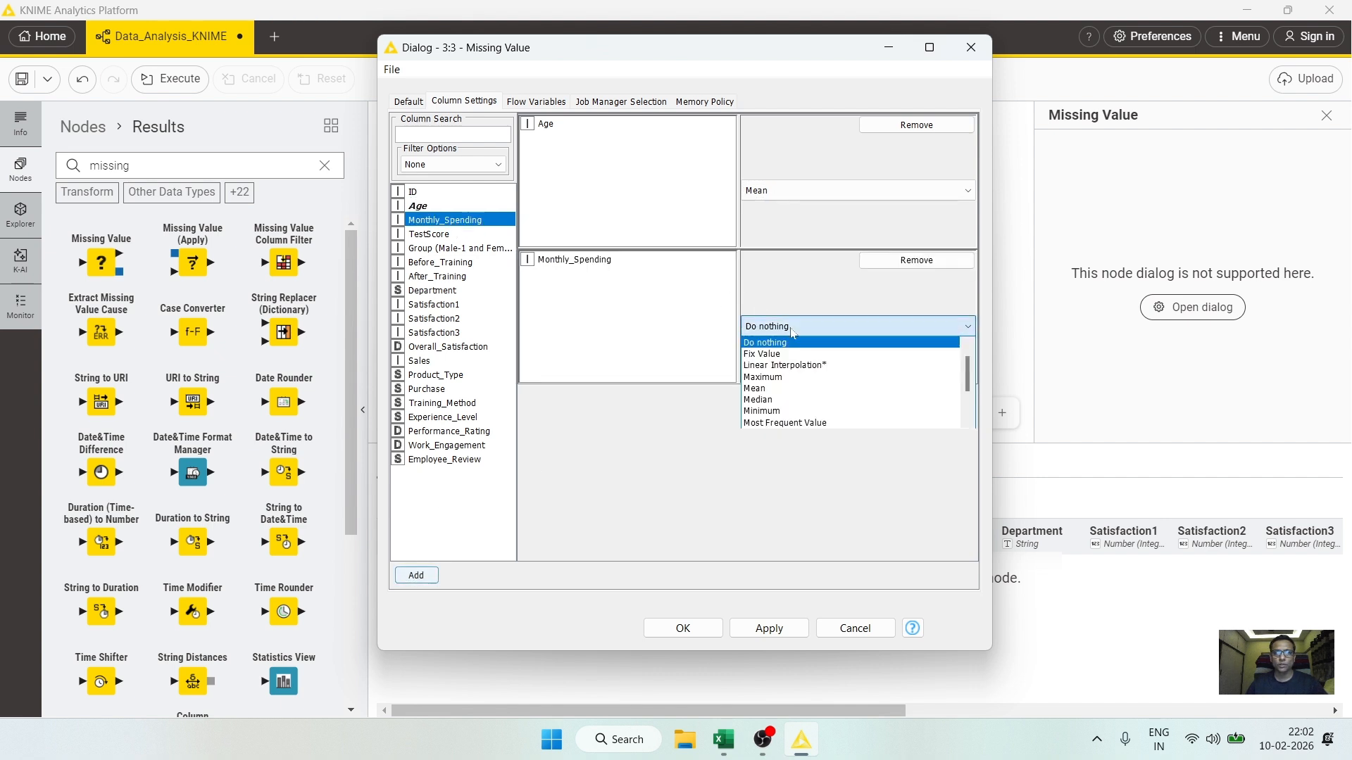
left_click(771, 390)
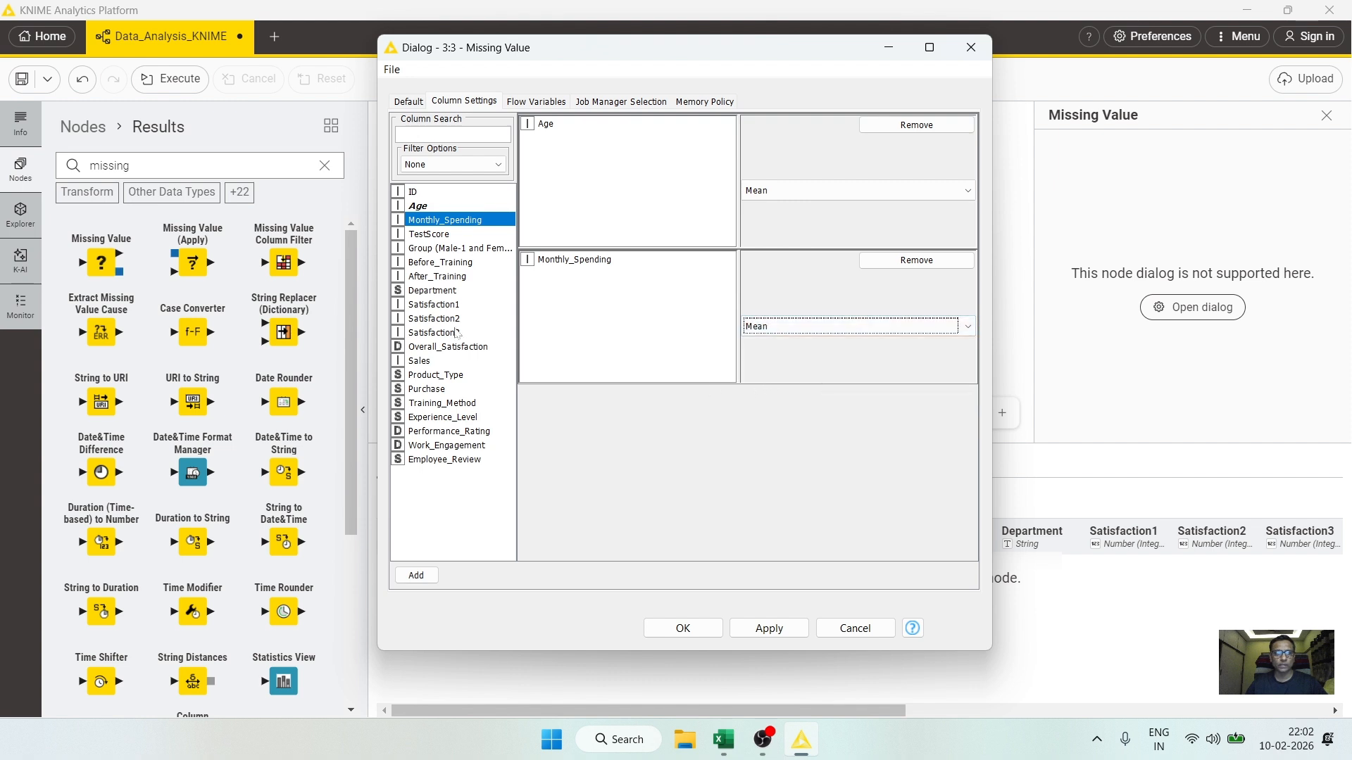
Step: Add a column-specific setting for Group (Male-1 and Female -2) with the Do nothing treatment
left_click(443, 249)
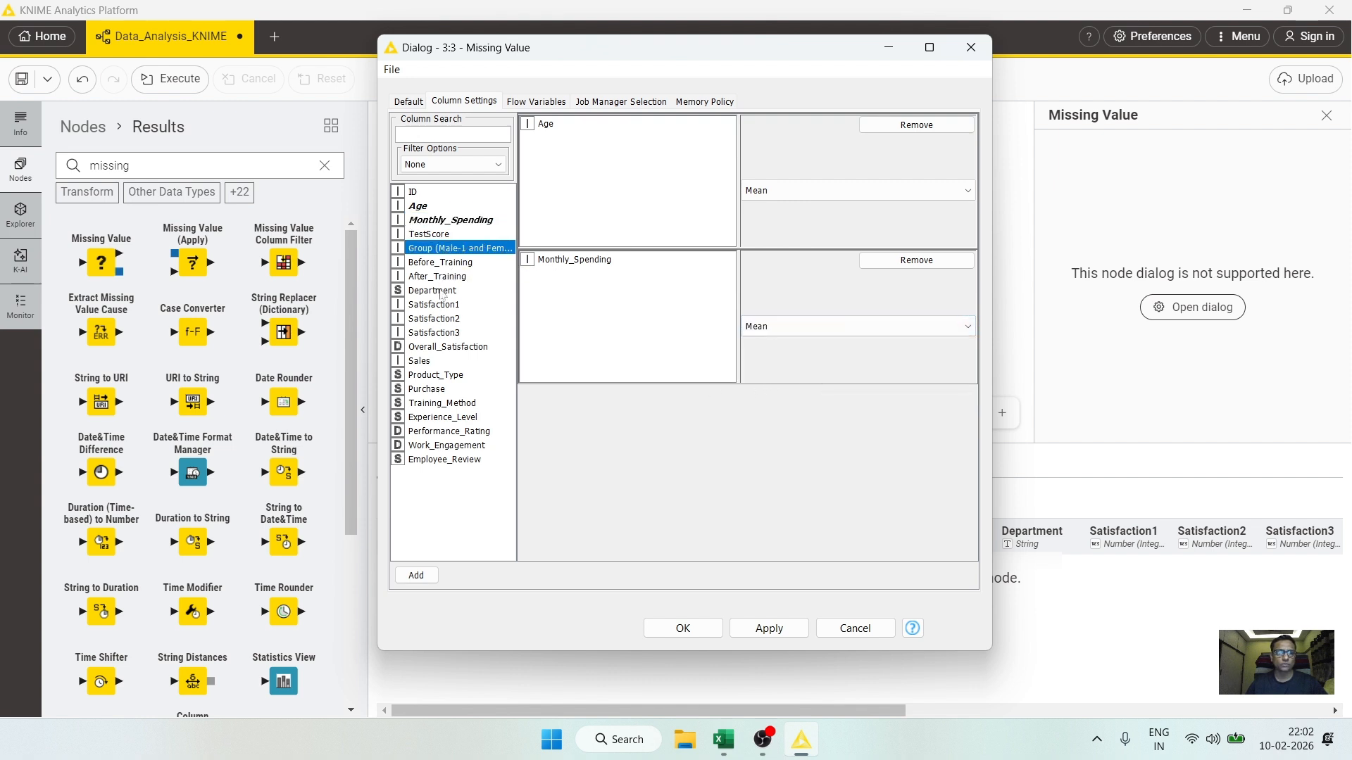
left_click(426, 576)
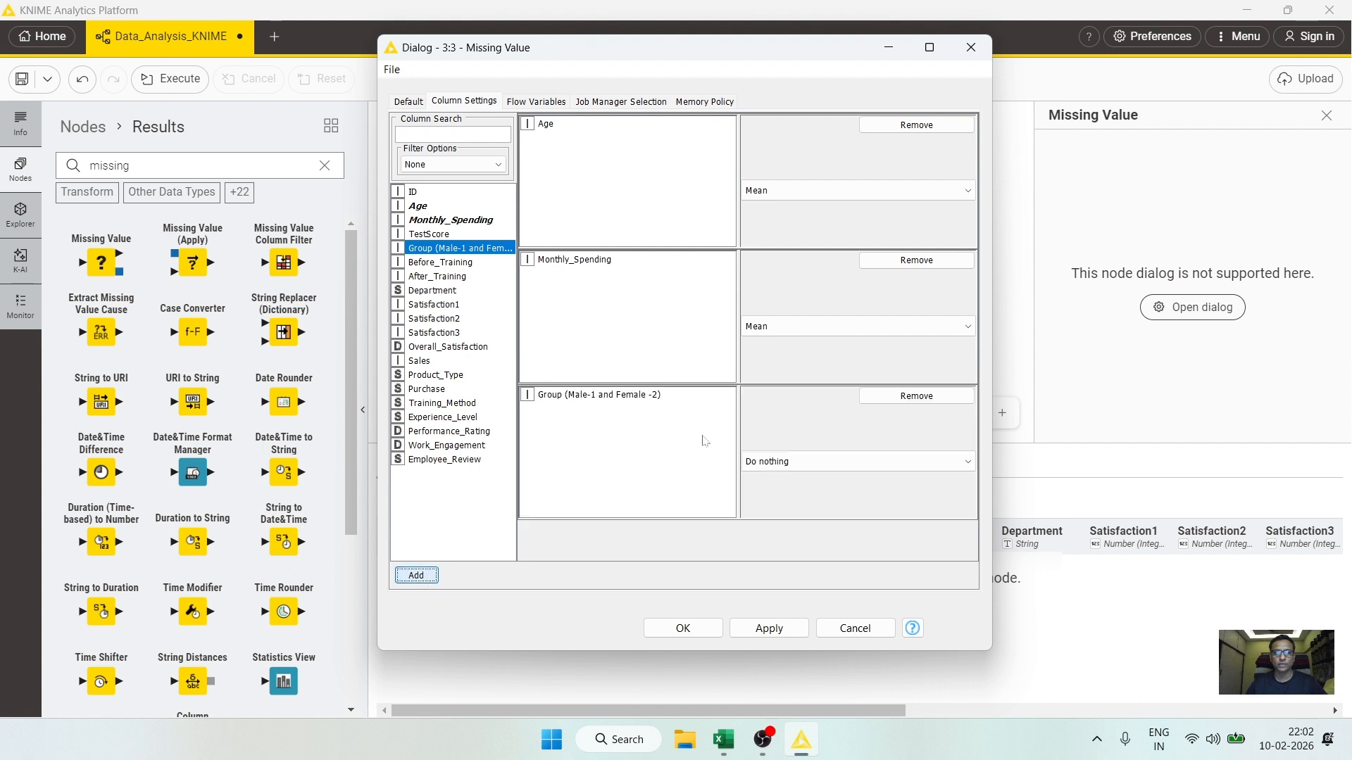
left_click(766, 467)
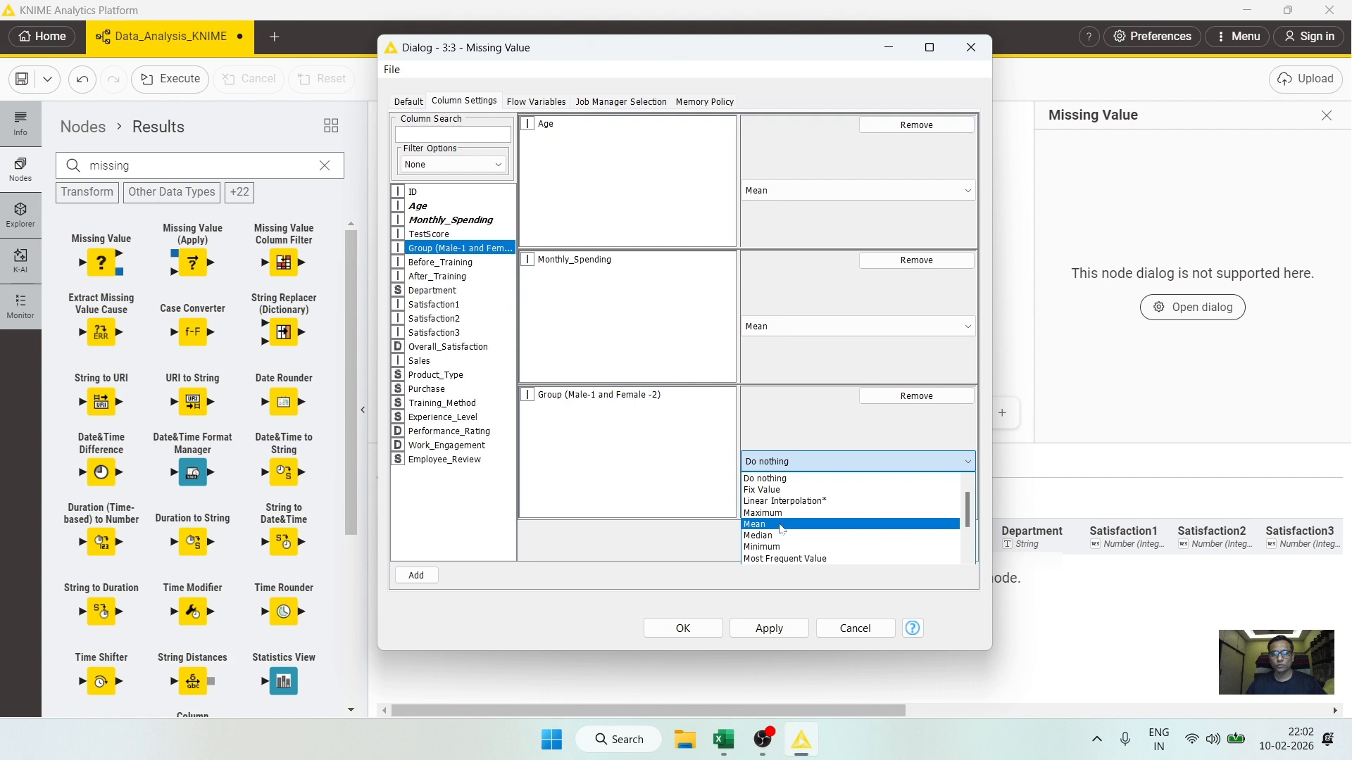
left_click(789, 480)
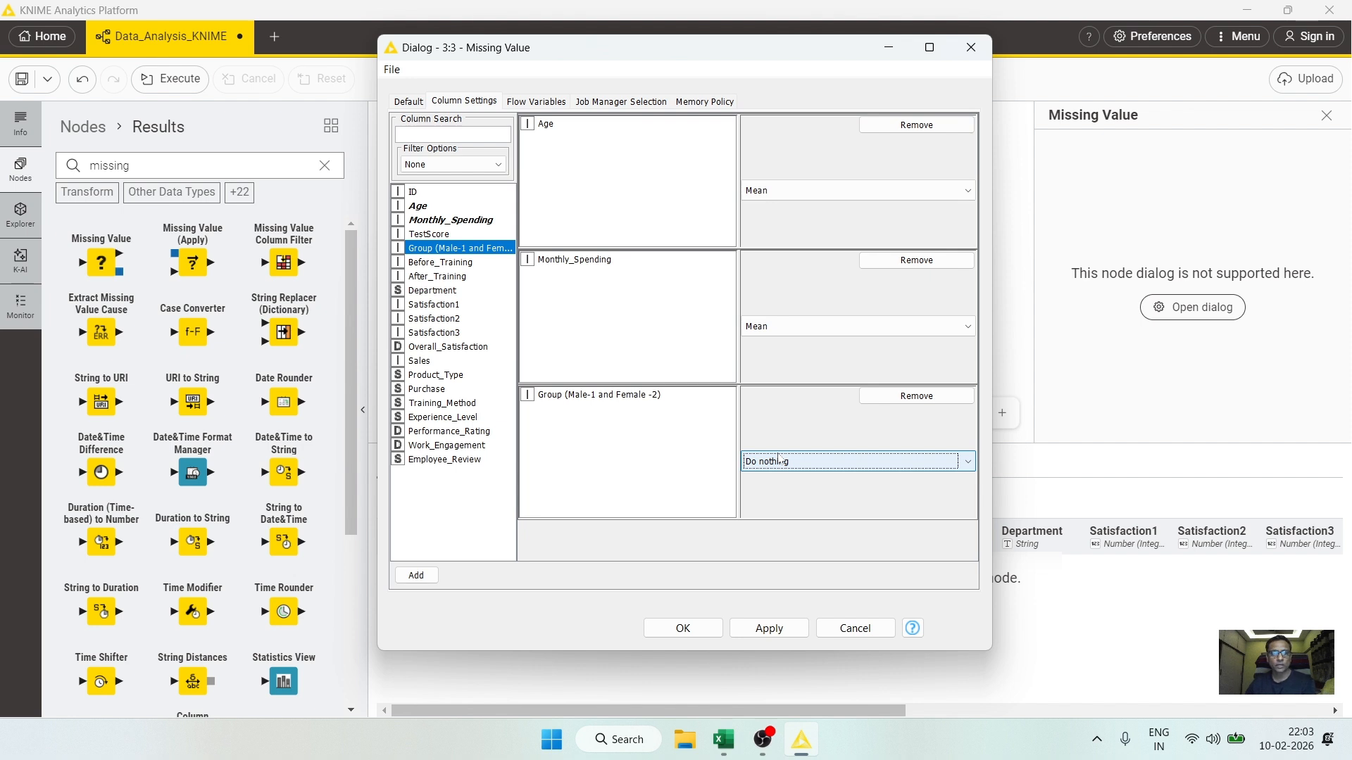
Step: Add a column-specific setting for Employee_Review that replaces missing values with the Most Frequent Value
left_click(448, 460)
left_click(427, 576)
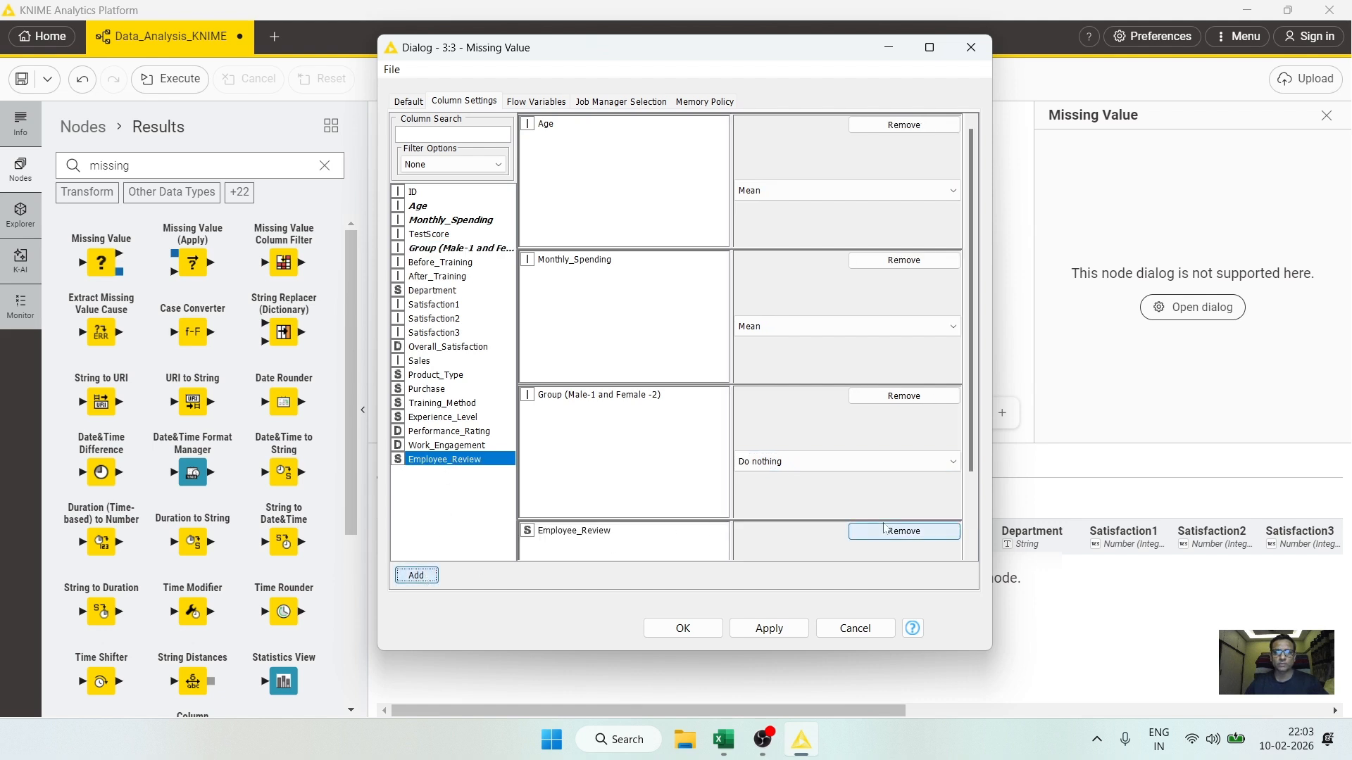
scroll(862, 532, "down", 2)
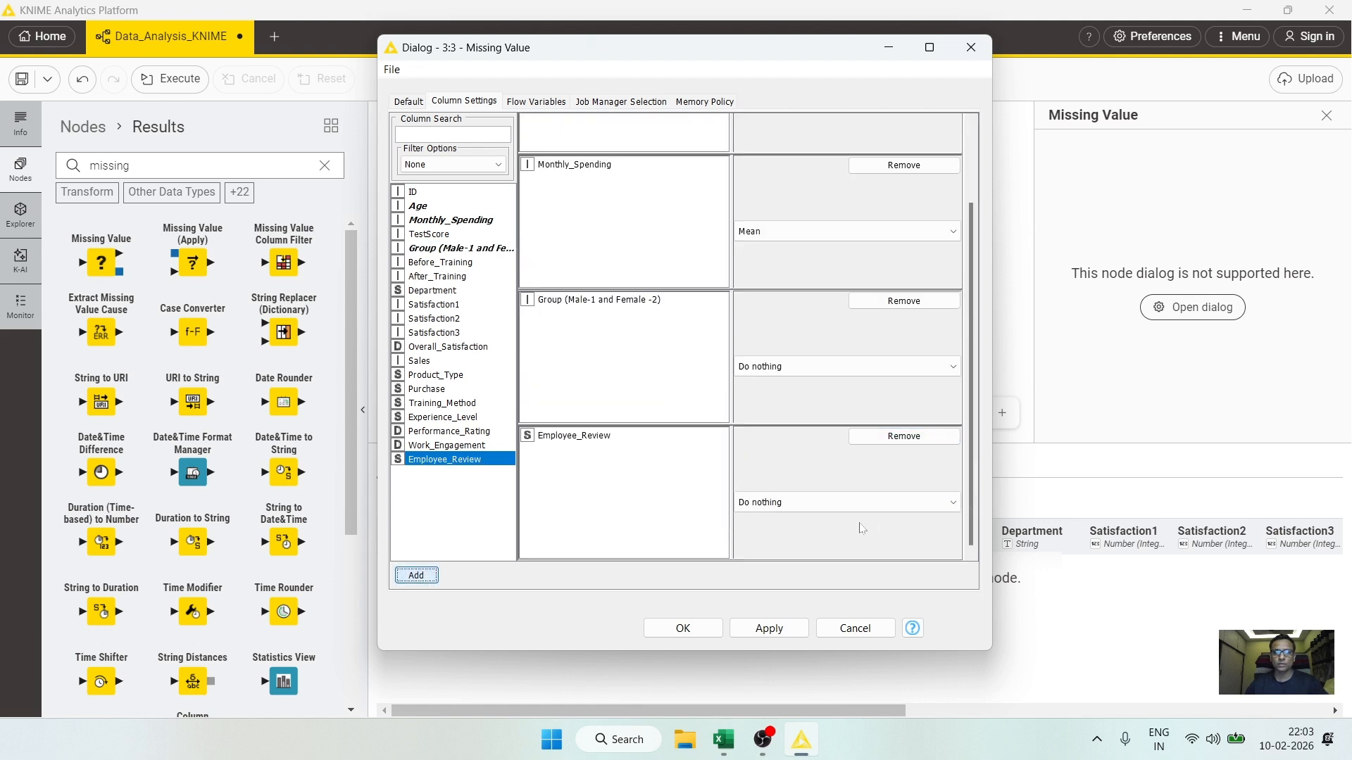
left_click(778, 503)
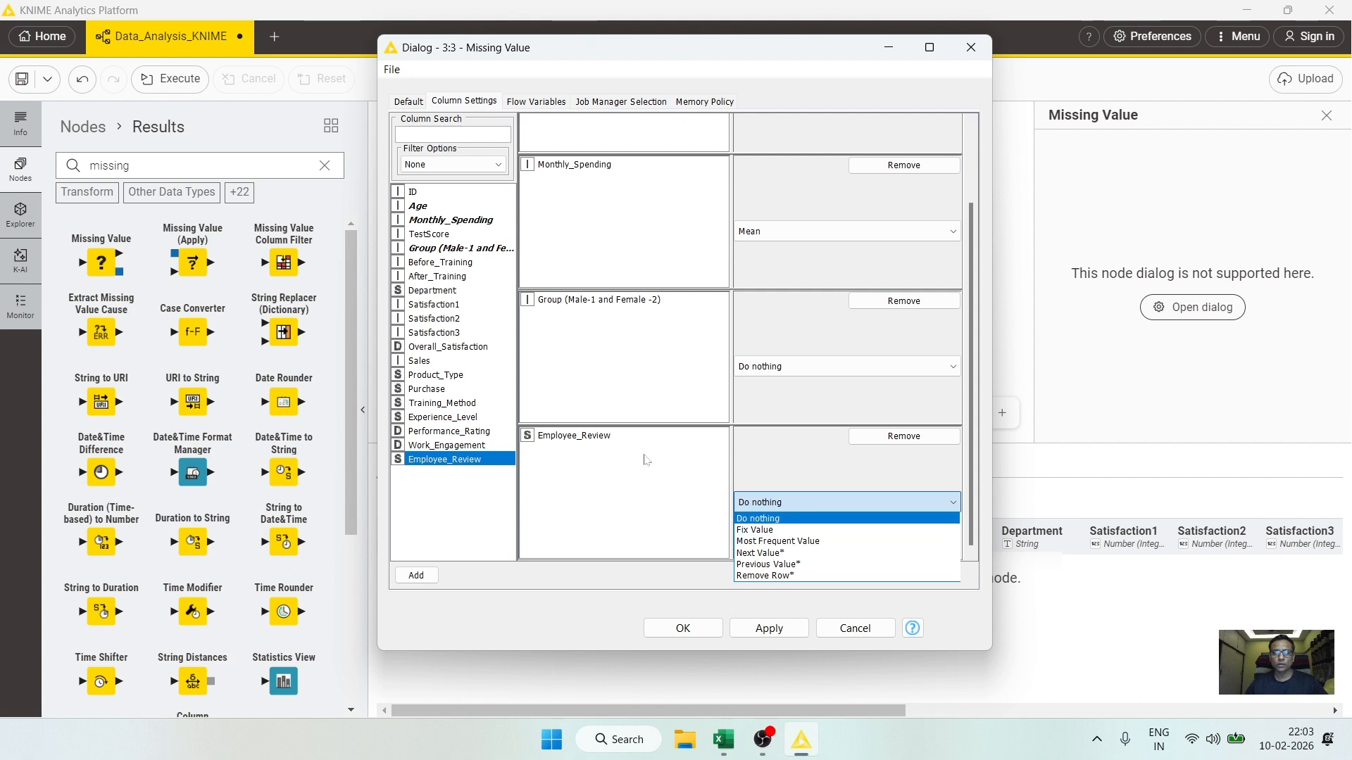
left_click(801, 542)
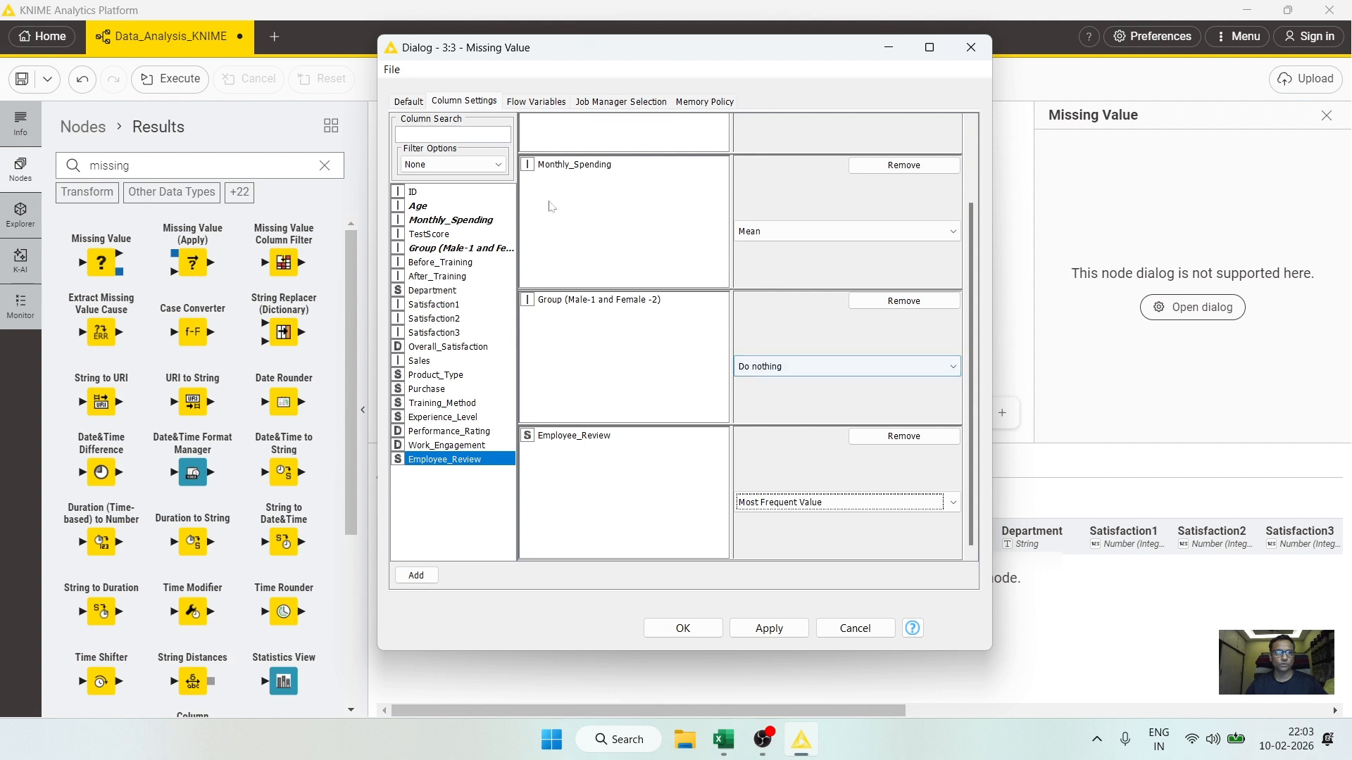
Step: Apply the Missing Value settings and close the configuration dialog
left_click(412, 104)
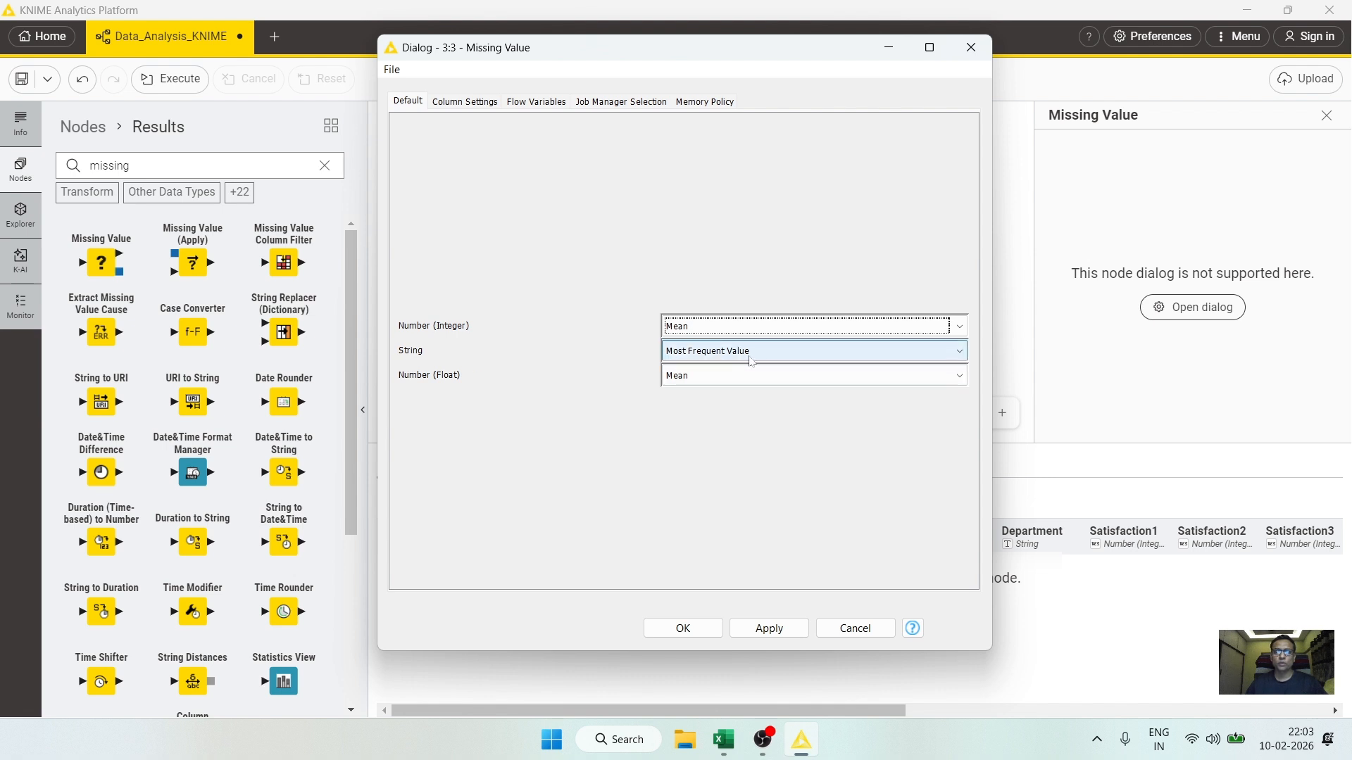
left_click(766, 629)
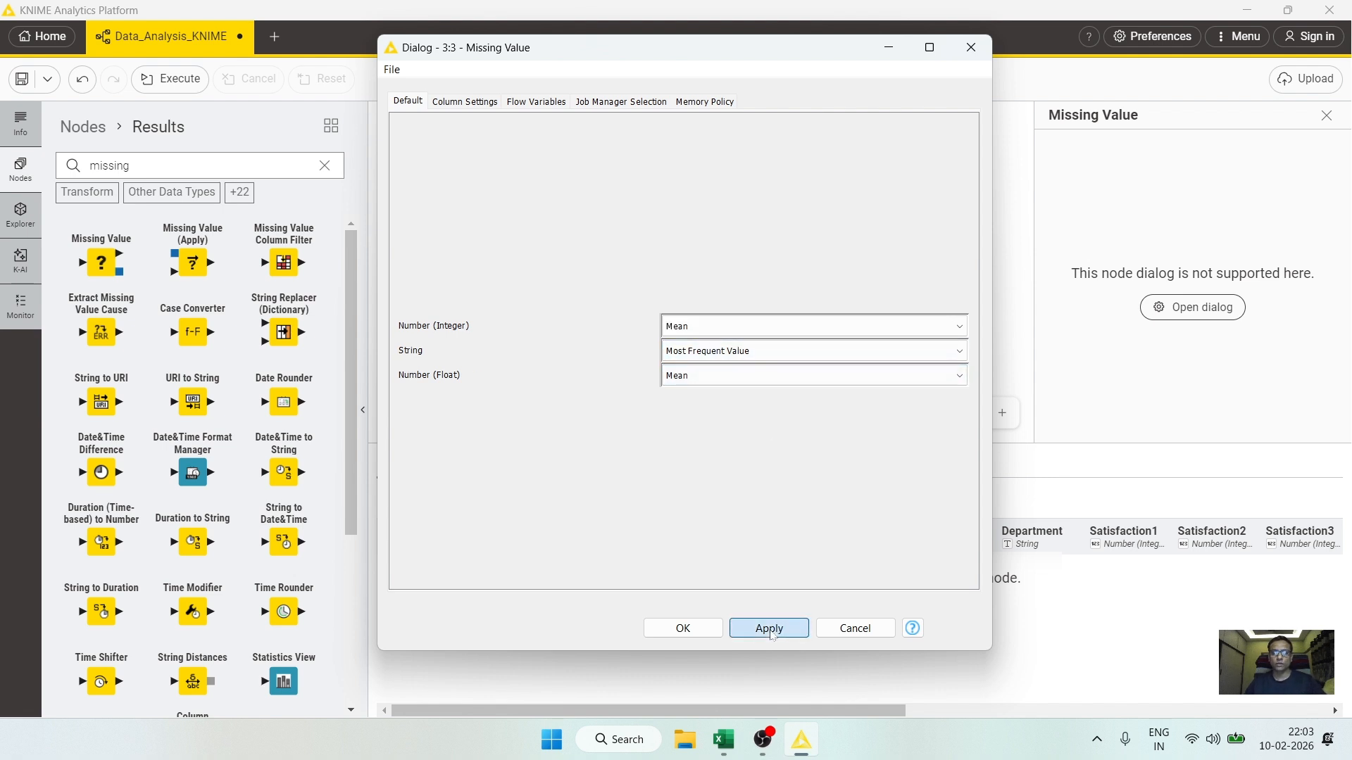
left_click(716, 630)
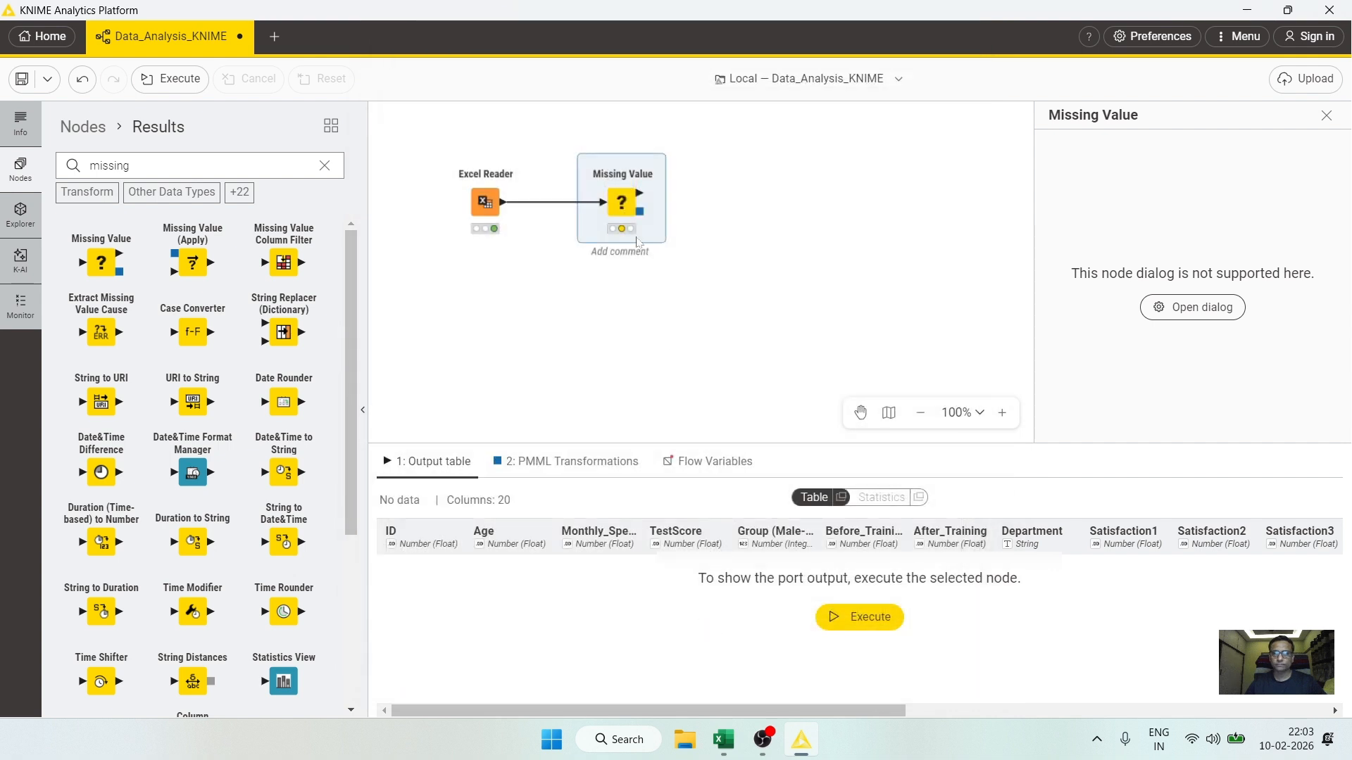
Step: Execute the Missing Value node and switch its output to the Statistics view
left_click(862, 621)
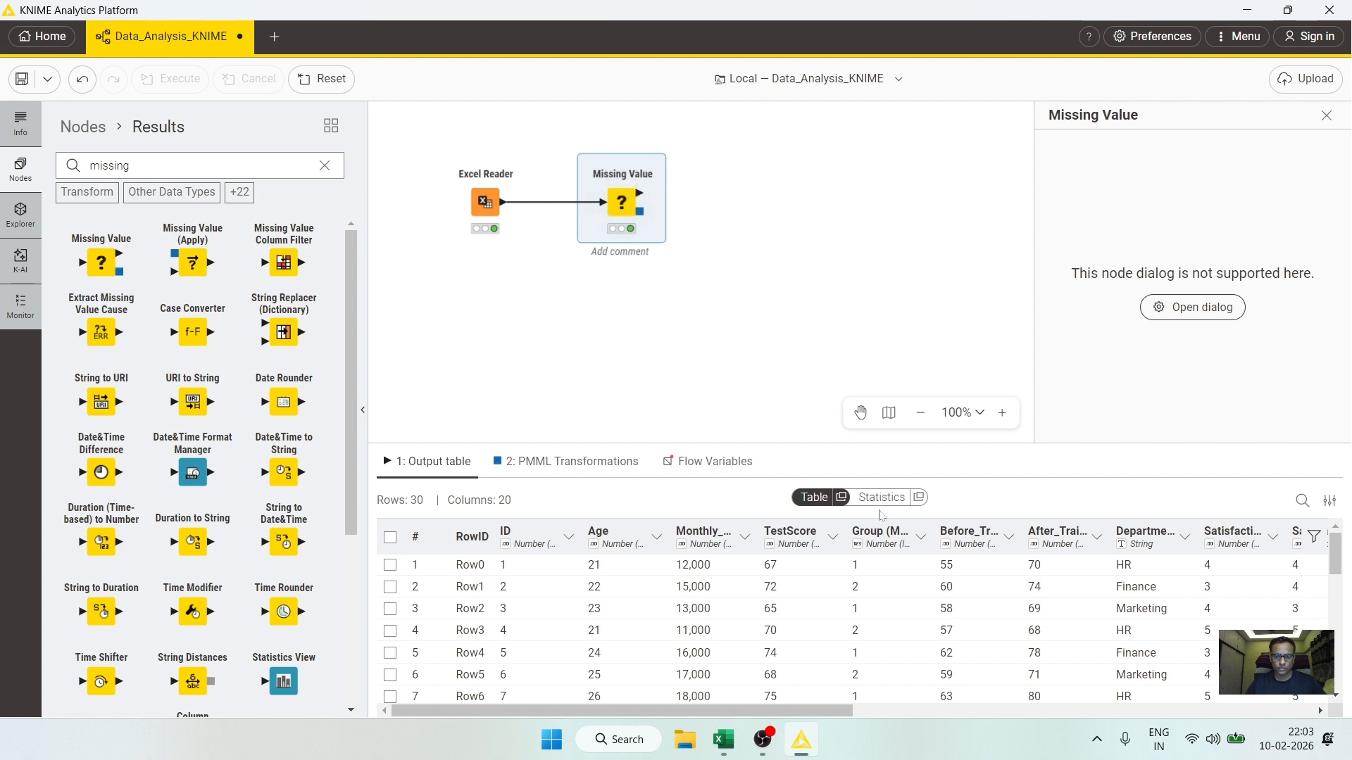
left_click(881, 499)
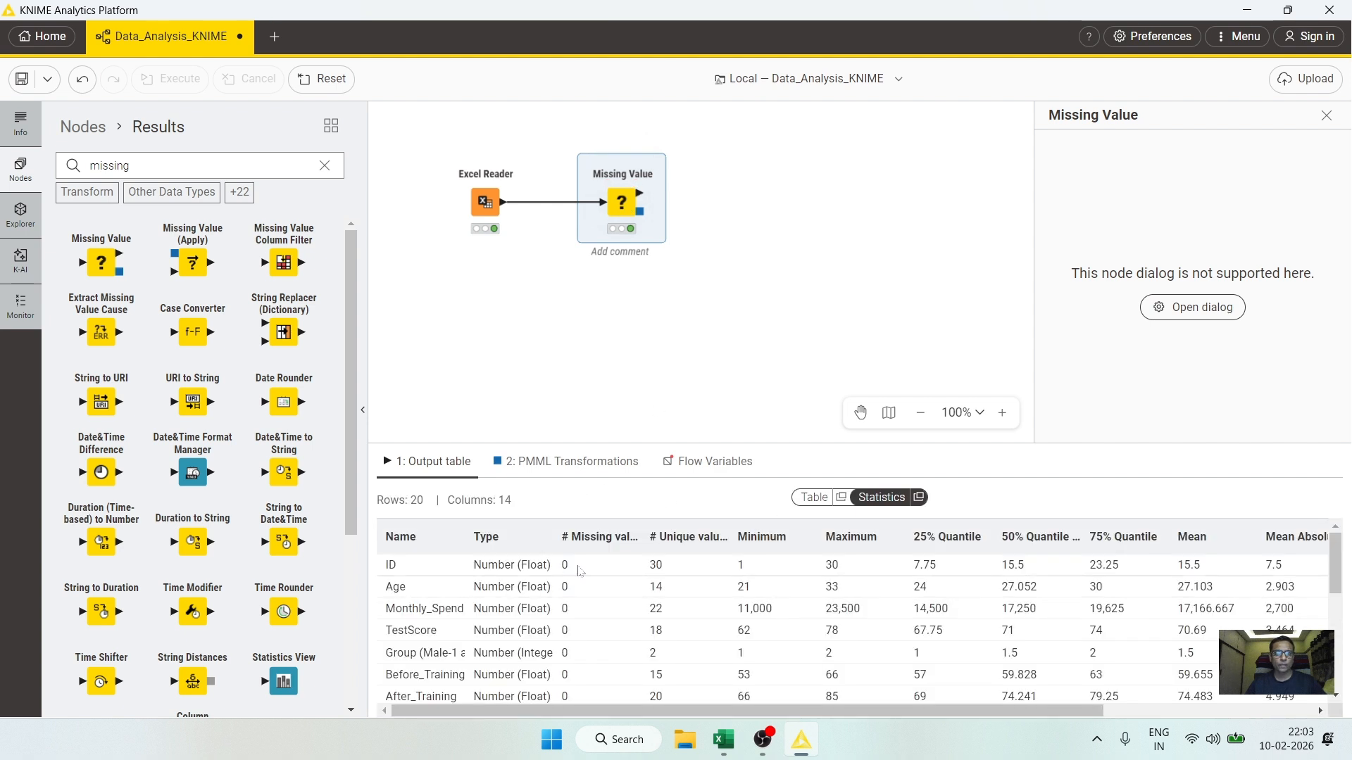
Step: Examine the missing-value counts for each column in the Missing Value output statistics
left_click_drag(648, 536, 666, 536)
left_click(614, 564)
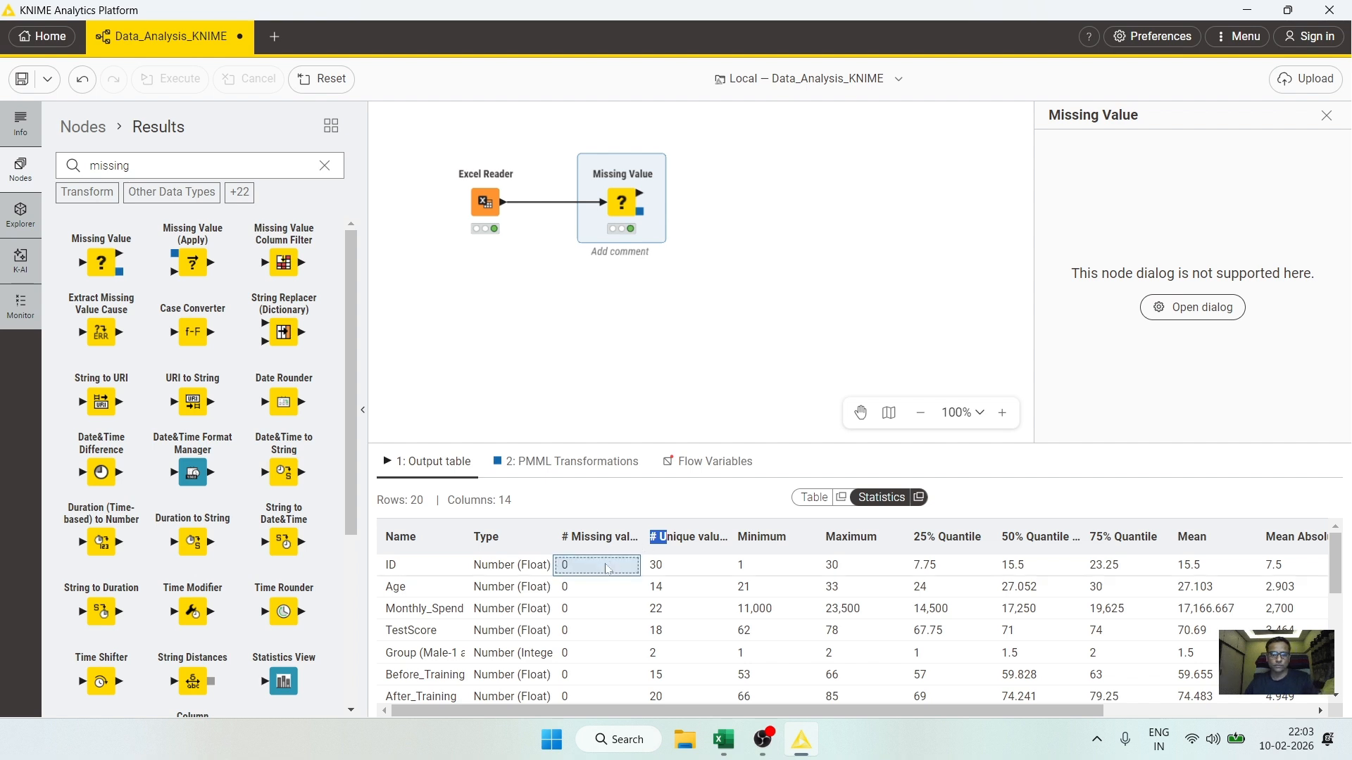
key("Down")
key("Down")
key("Down")
key("Down")
key("Down")
key("Down")
key("Down")
key("Down")
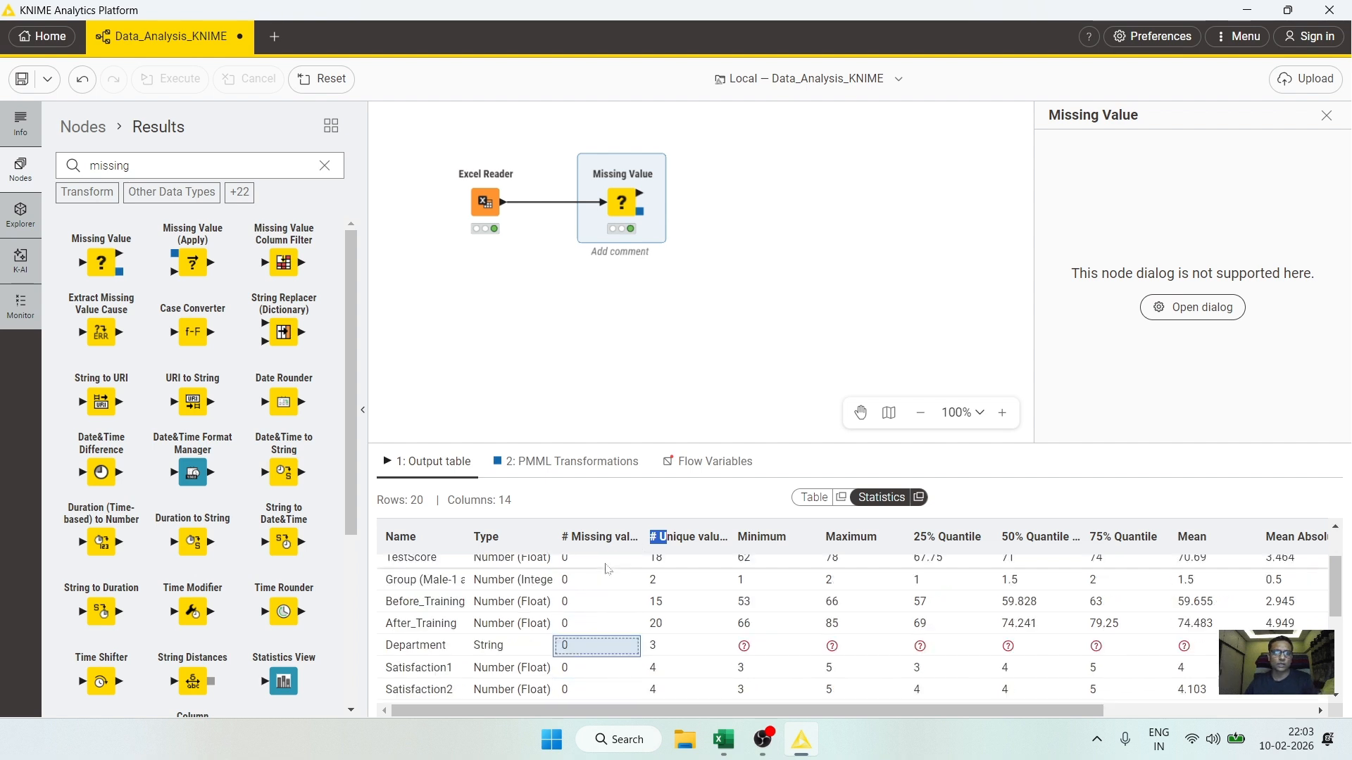
key("Down")
key("Down")
key("Down")
key("Down")
key("Down")
key("Down")
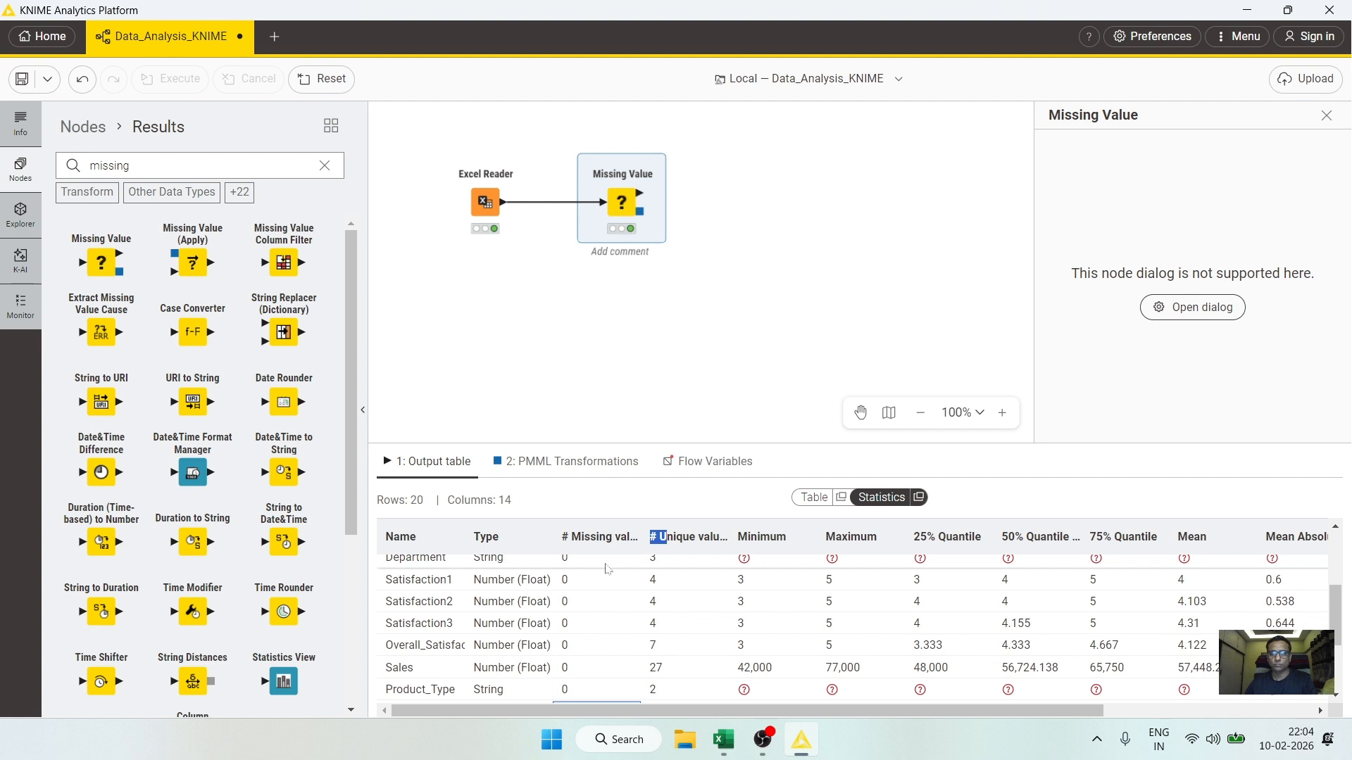
key("Up")
key("Up")
key("Up")
key("Up")
key("Up")
key("Up")
key("Up")
key("Up")
key("Up")
key("Up")
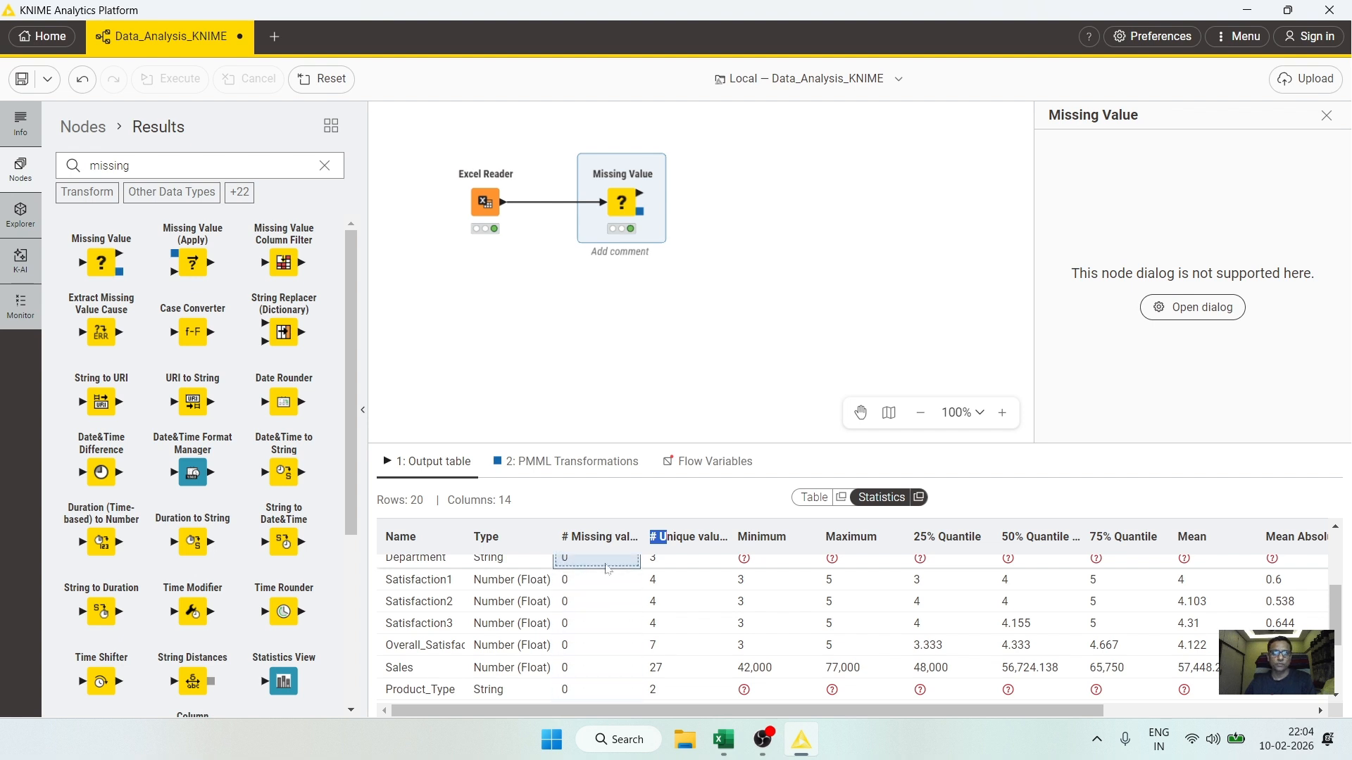
key("Up")
key("Up")
key("Up")
key("Up")
key("Up")
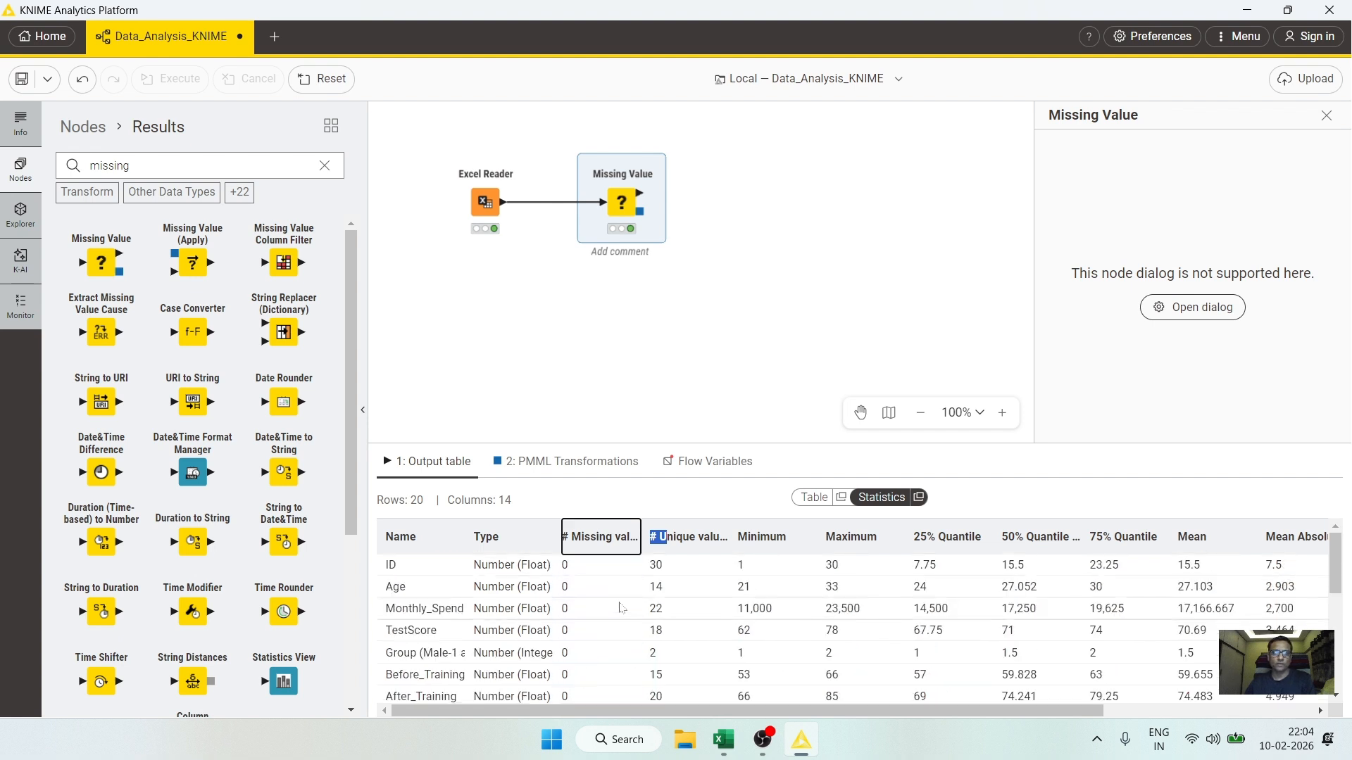
Step: Compare against the Excel Reader output's Statistics view, then reselect the Missing Value node
left_click(482, 200)
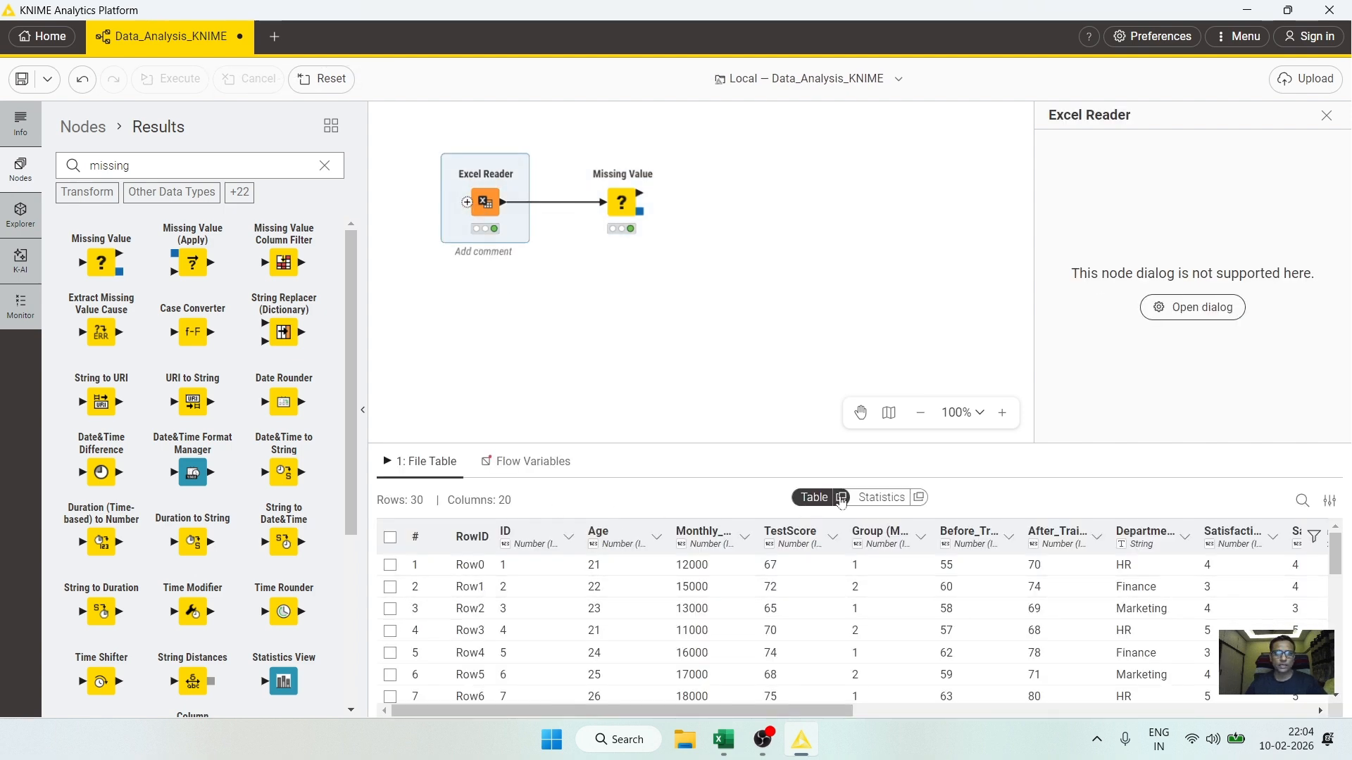
left_click(881, 498)
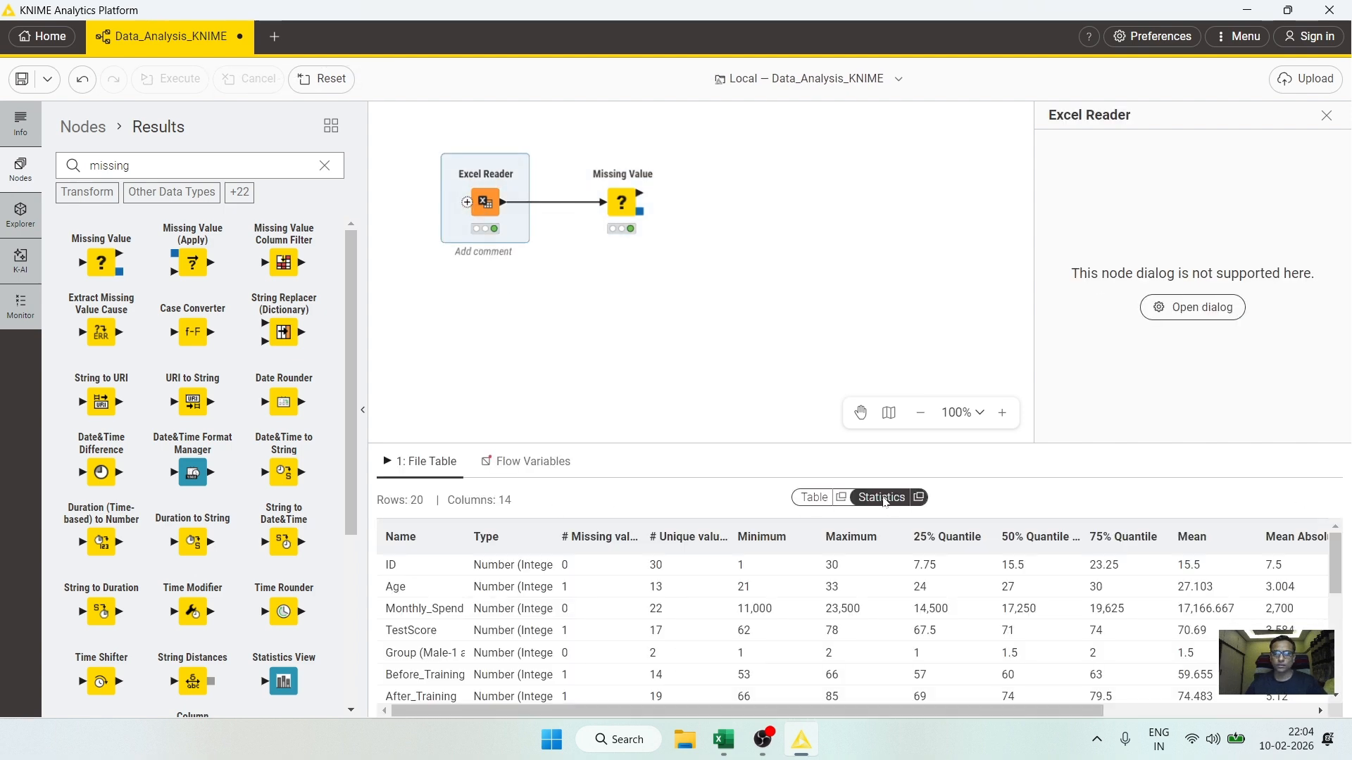
left_click(583, 590)
left_click(623, 204)
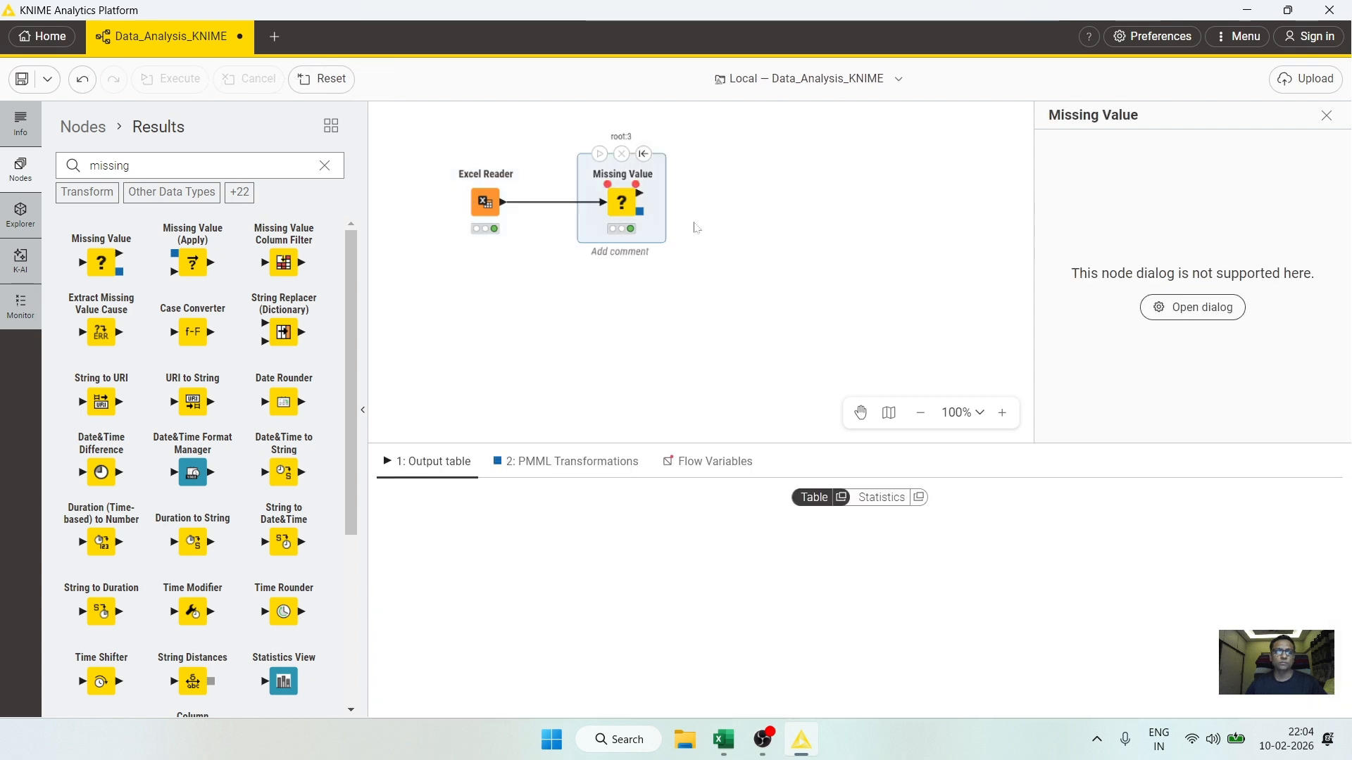